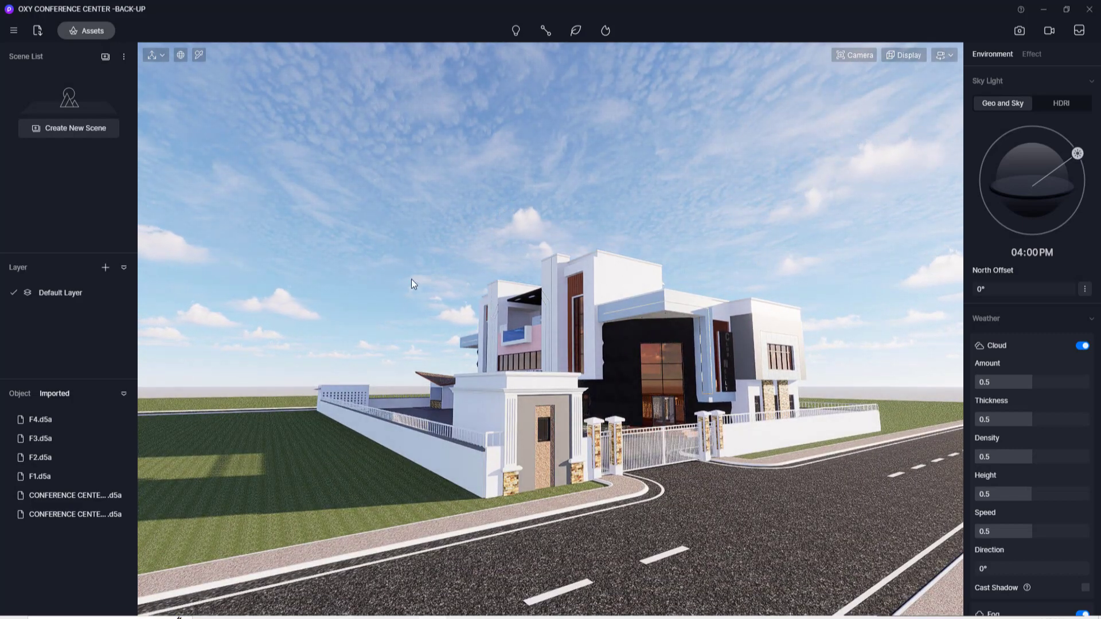
Examine the conference center, its perimeter fence and the gatehouse from the street corner.
{"action": "key", "text": "w"}
{"action": "key", "text": "s"}
{"action": "right_click_drag", "start_coordinate": [873, 499], "coordinate": [563, 360]}
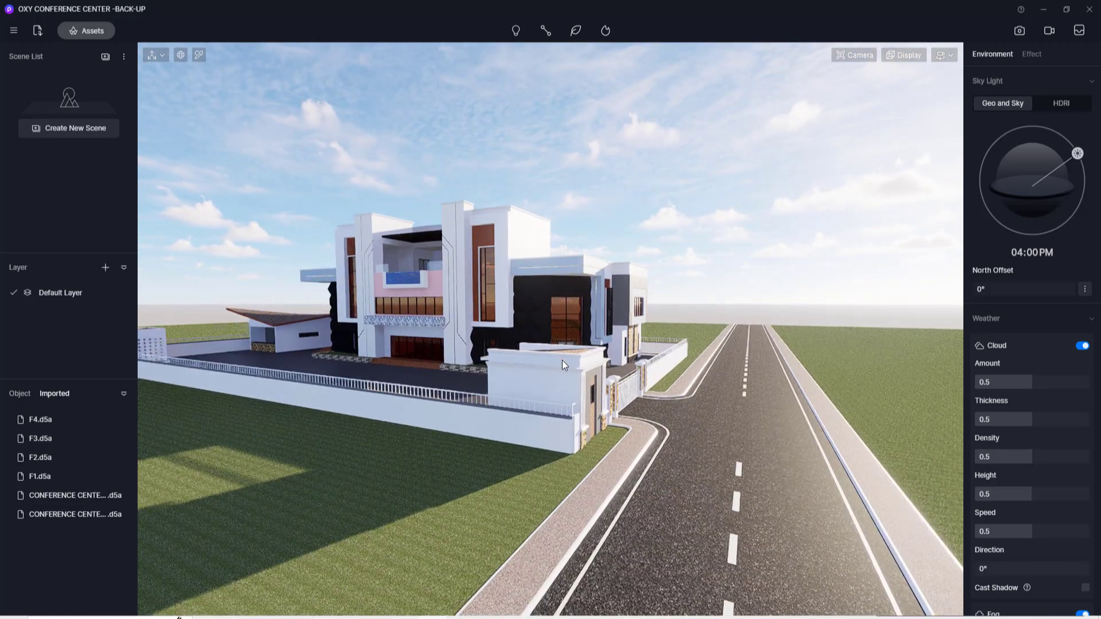
{"action": "scroll", "coordinate": [612, 402], "scroll_direction": "up", "scroll_amount": 5}
{"action": "right_click_drag", "start_coordinate": [613, 402], "coordinate": [470, 371]}
{"action": "scroll", "coordinate": [521, 431], "scroll_direction": "down", "scroll_amount": 3}
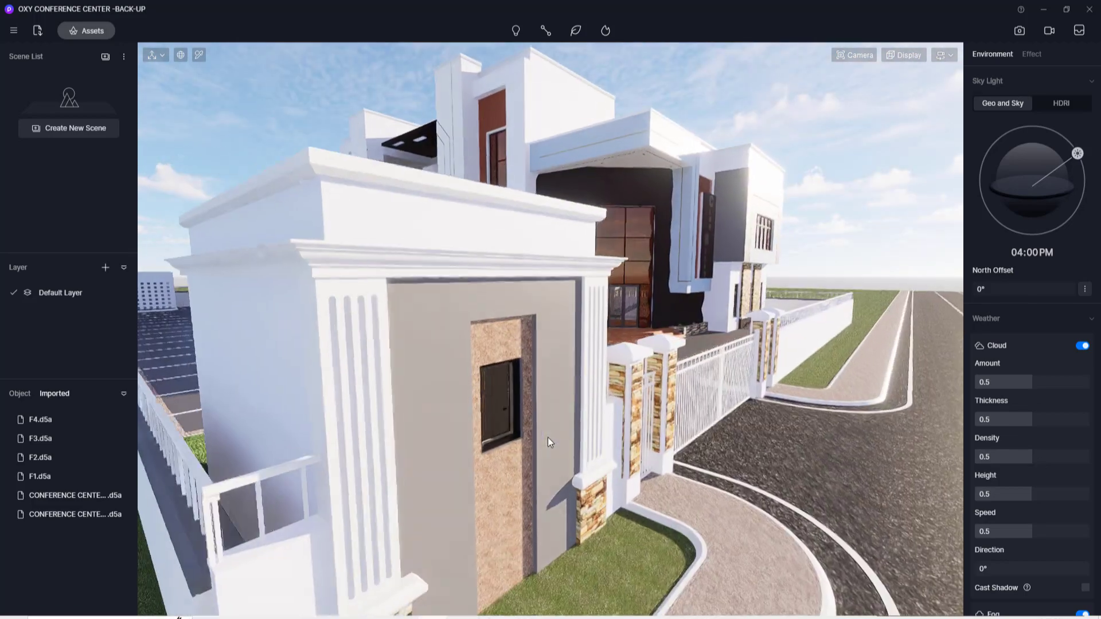
{"action": "scroll", "coordinate": [424, 406], "scroll_direction": "down", "scroll_amount": 3}
{"action": "scroll", "coordinate": [516, 374], "scroll_direction": "up", "scroll_amount": 2}
{"action": "scroll", "coordinate": [431, 384], "scroll_direction": "up", "scroll_amount": 2}
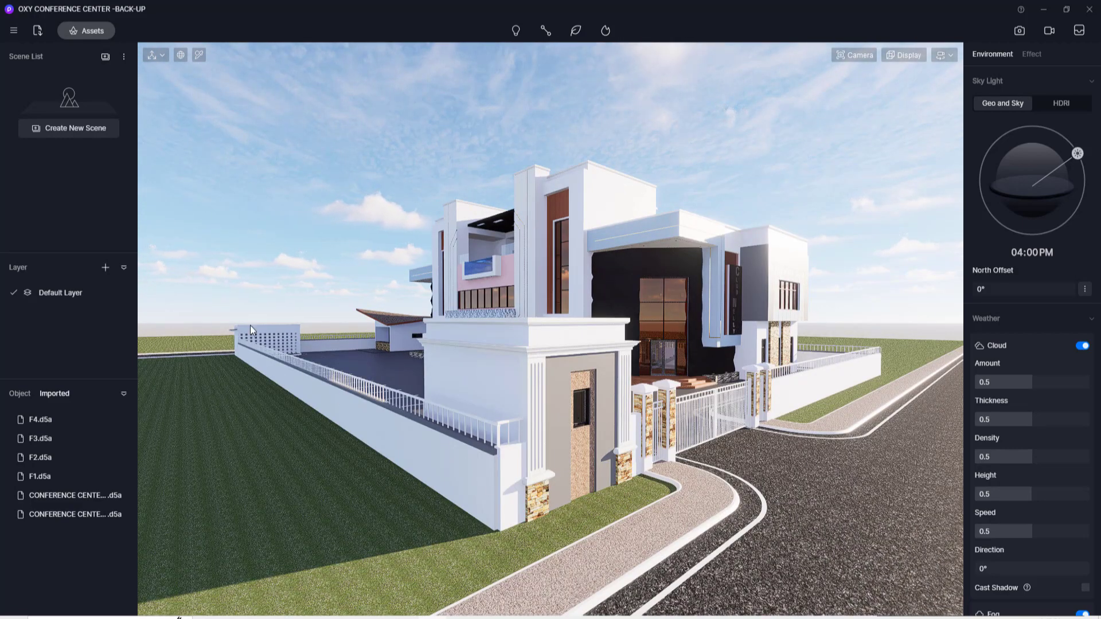
Hide the gatehouse object F1.d5a that blocks the view of the building.
{"action": "left_click", "coordinate": [554, 443]}
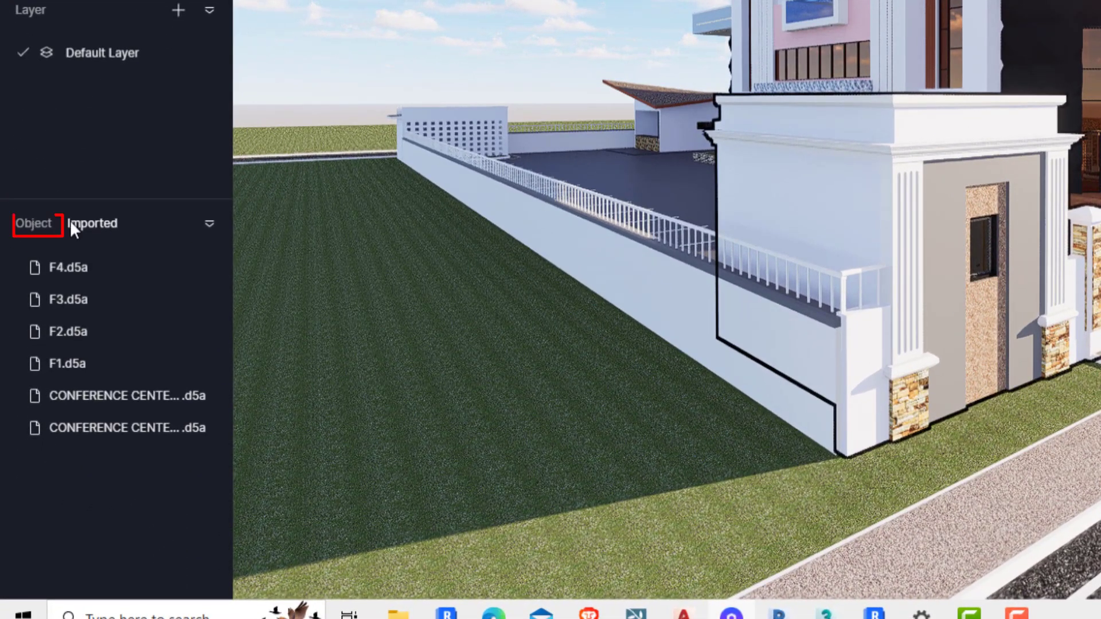
{"action": "left_click", "coordinate": [33, 224]}
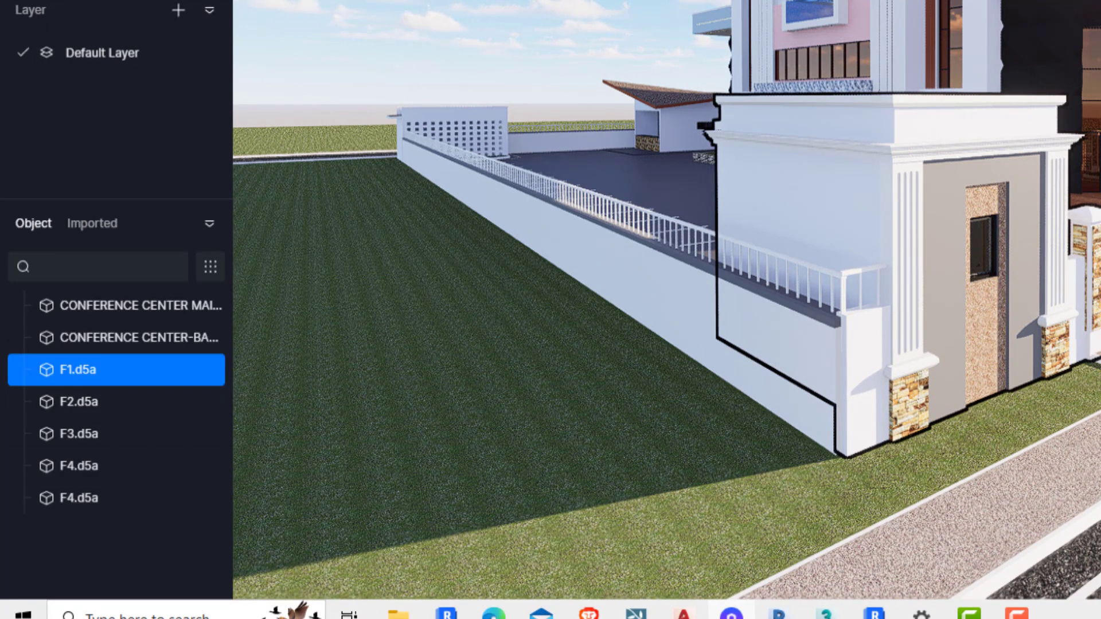
{"action": "mouse_move", "coordinate": [212, 373]}
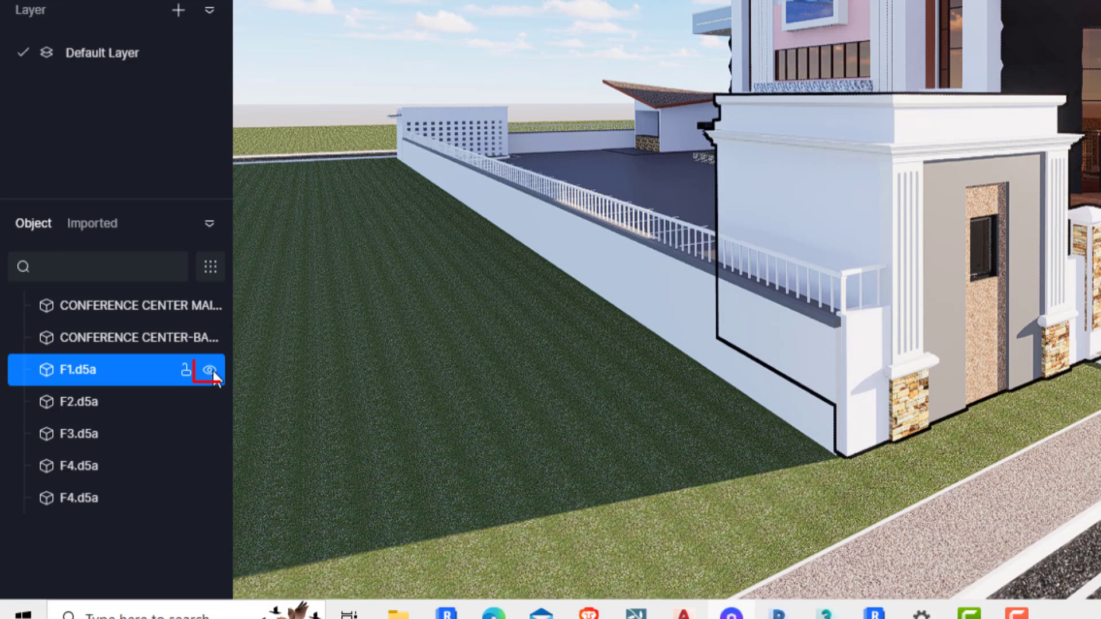
{"action": "left_click", "coordinate": [211, 370]}
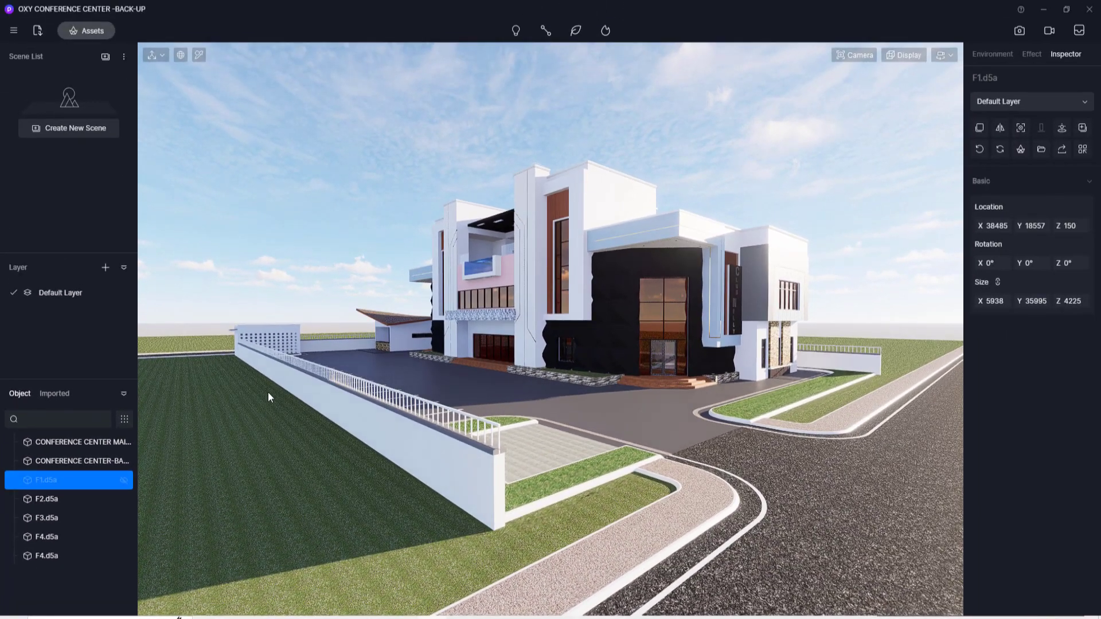
Hide both F4.d5a perimeter fence objects beside the parking area.
{"action": "left_click", "coordinate": [113, 540]}
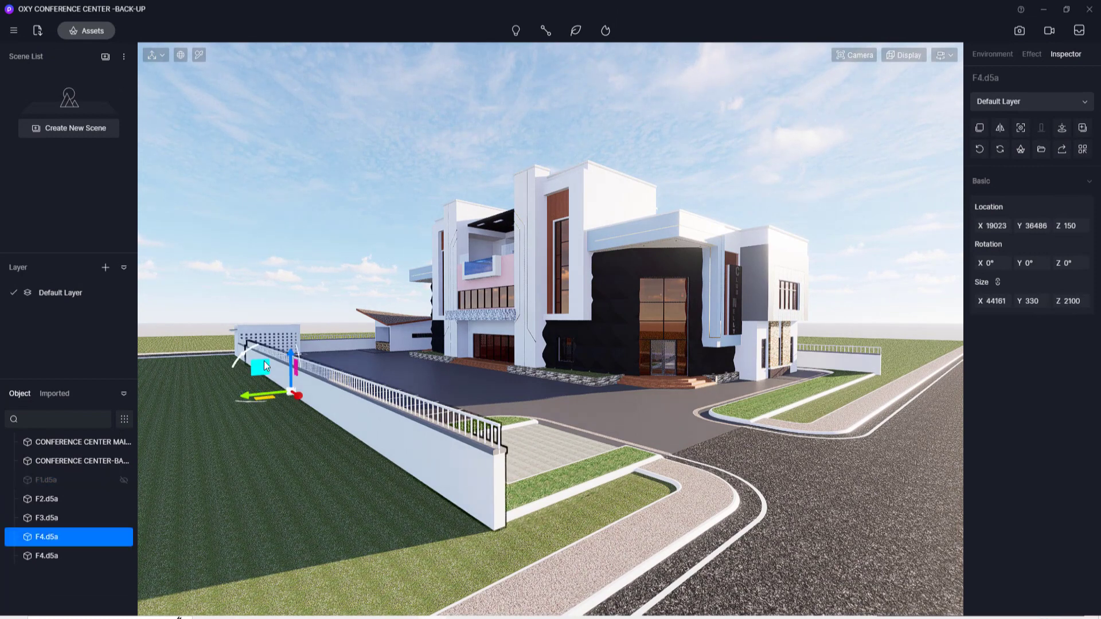
{"action": "left_click", "coordinate": [126, 536]}
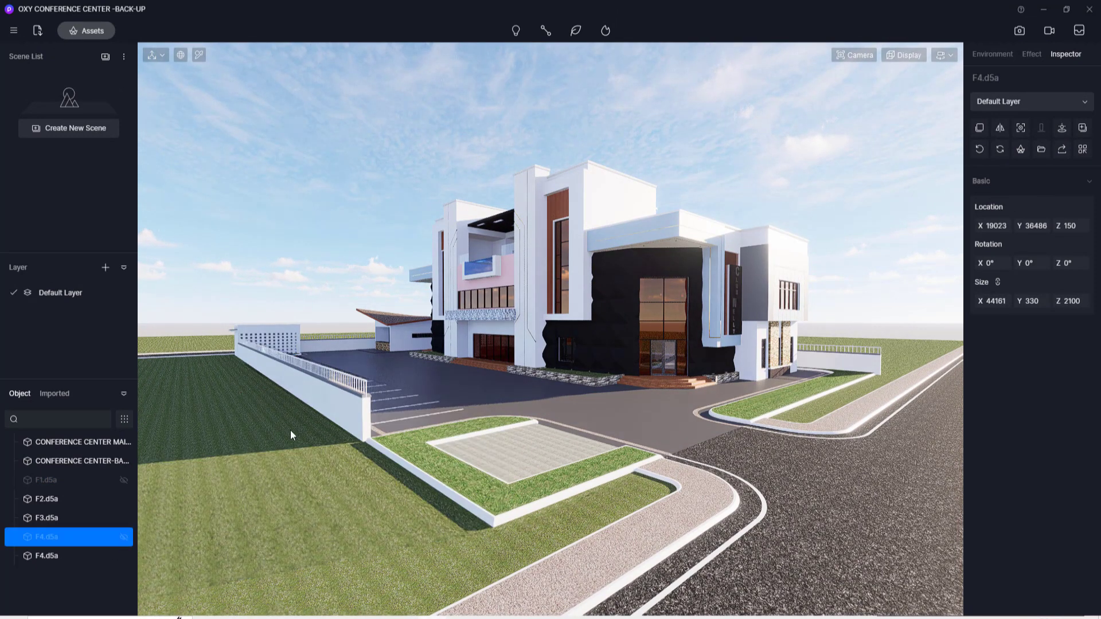
{"action": "left_click", "coordinate": [319, 394]}
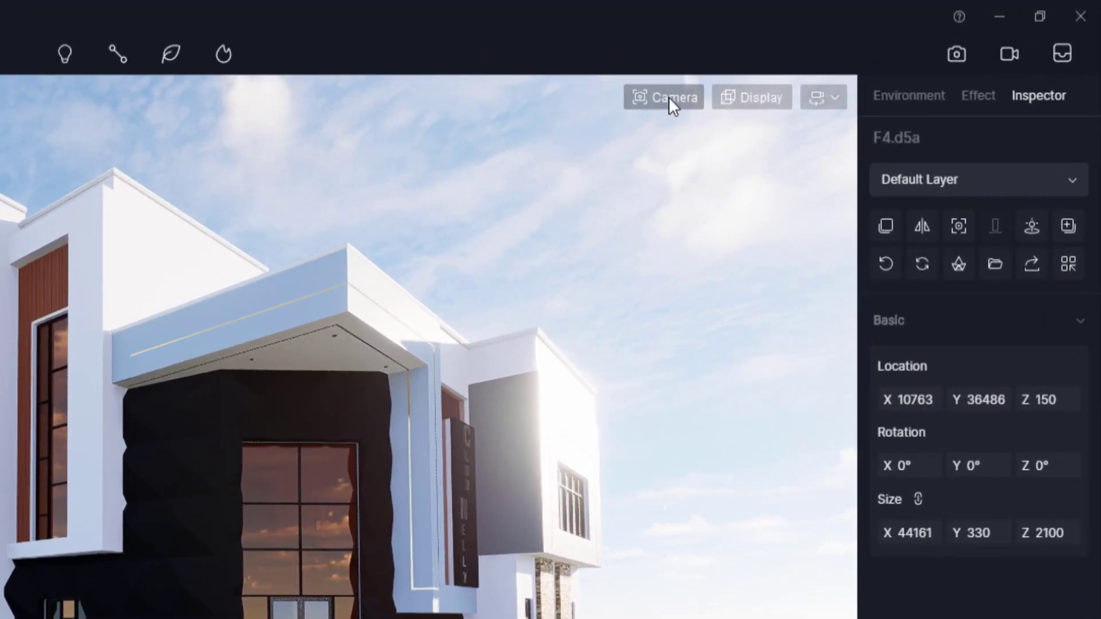
Set the camera's field of view to 75°.
{"action": "left_click", "coordinate": [858, 56]}
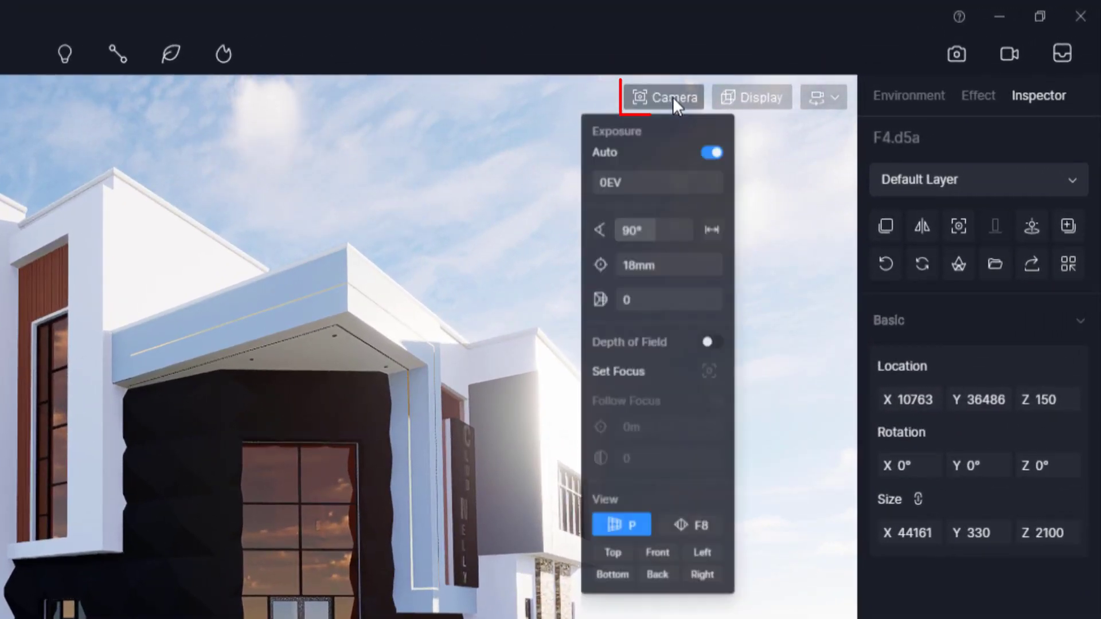
{"action": "left_click", "coordinate": [637, 231]}
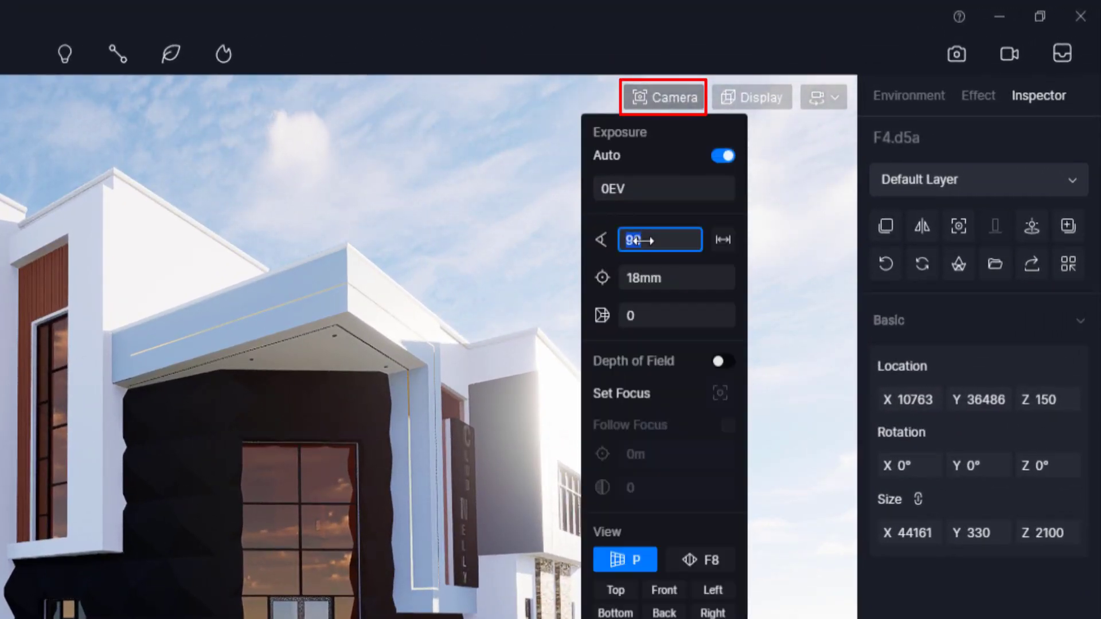
{"action": "type", "text": "75"}
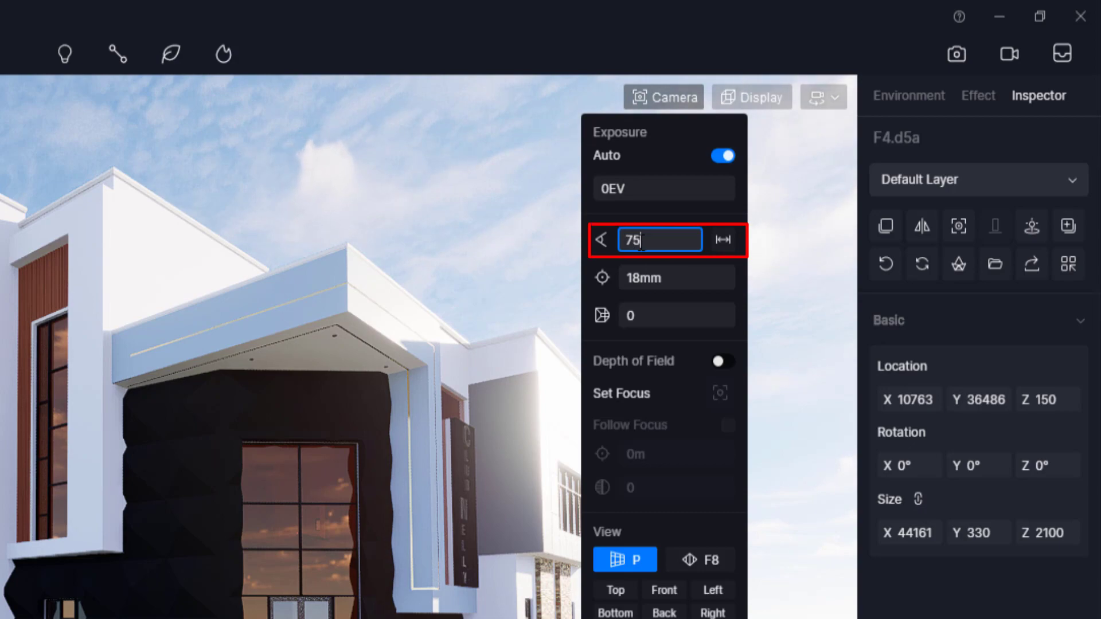
{"action": "key", "text": "Return"}
{"action": "left_click", "coordinate": [230, 512]}
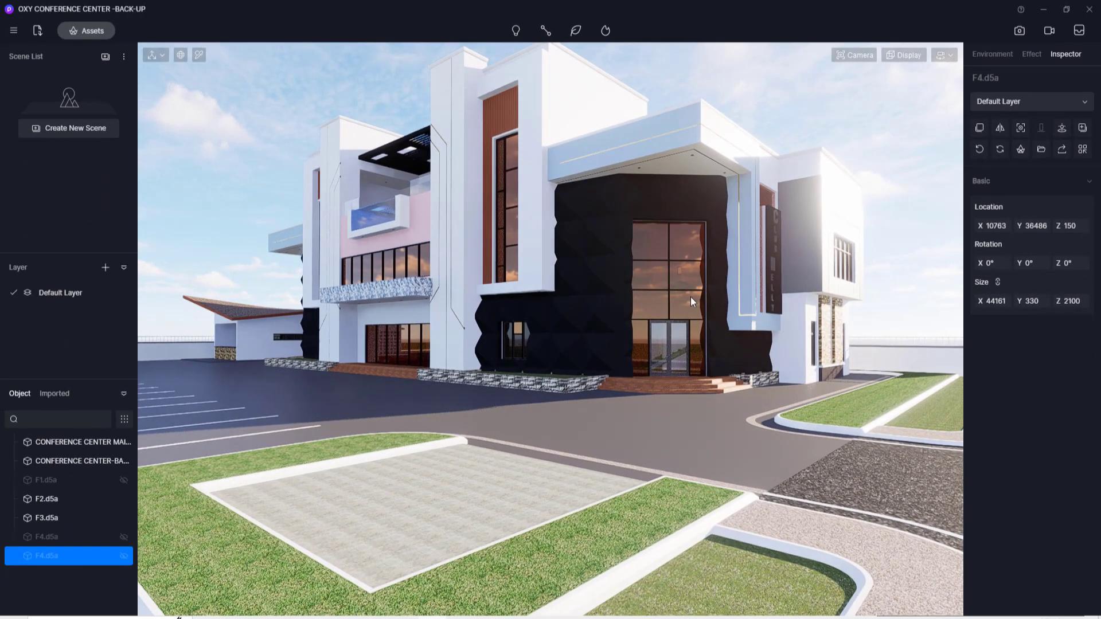
Frame the conference center's front corner and main entrance, keeping the paved island in the foreground.
{"action": "scroll", "coordinate": [507, 344], "scroll_direction": "up", "scroll_amount": 2}
{"action": "scroll", "coordinate": [540, 374], "scroll_direction": "down", "scroll_amount": 3}
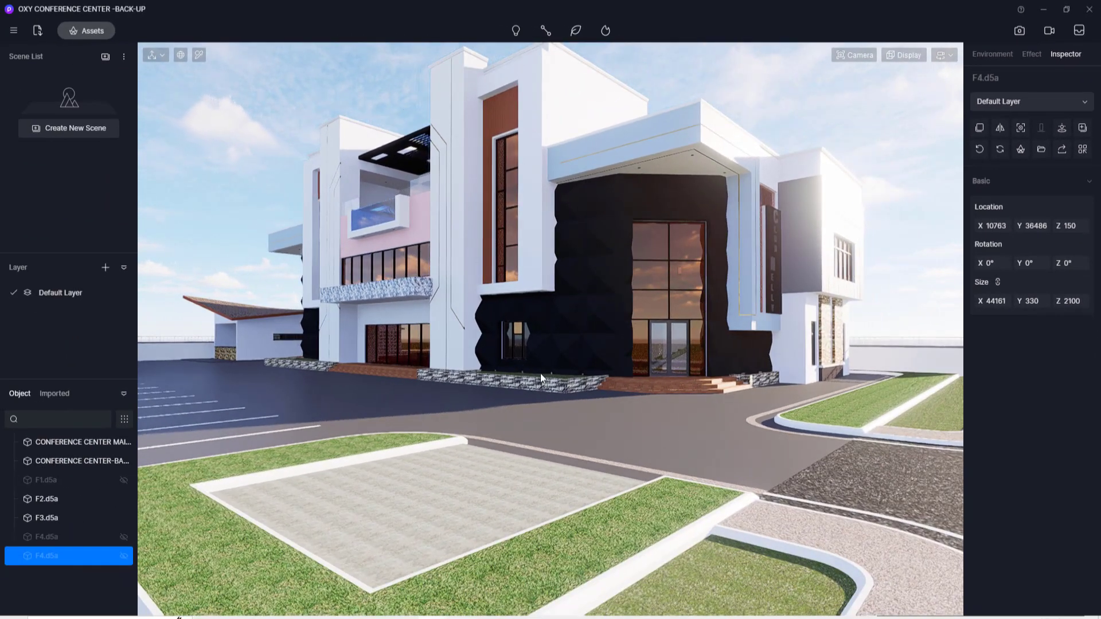
{"action": "scroll", "coordinate": [510, 347], "scroll_direction": "up", "scroll_amount": 1}
{"action": "right_click_drag", "start_coordinate": [510, 348], "coordinate": [529, 305]}
{"action": "scroll", "coordinate": [529, 307], "scroll_direction": "down", "scroll_amount": 2}
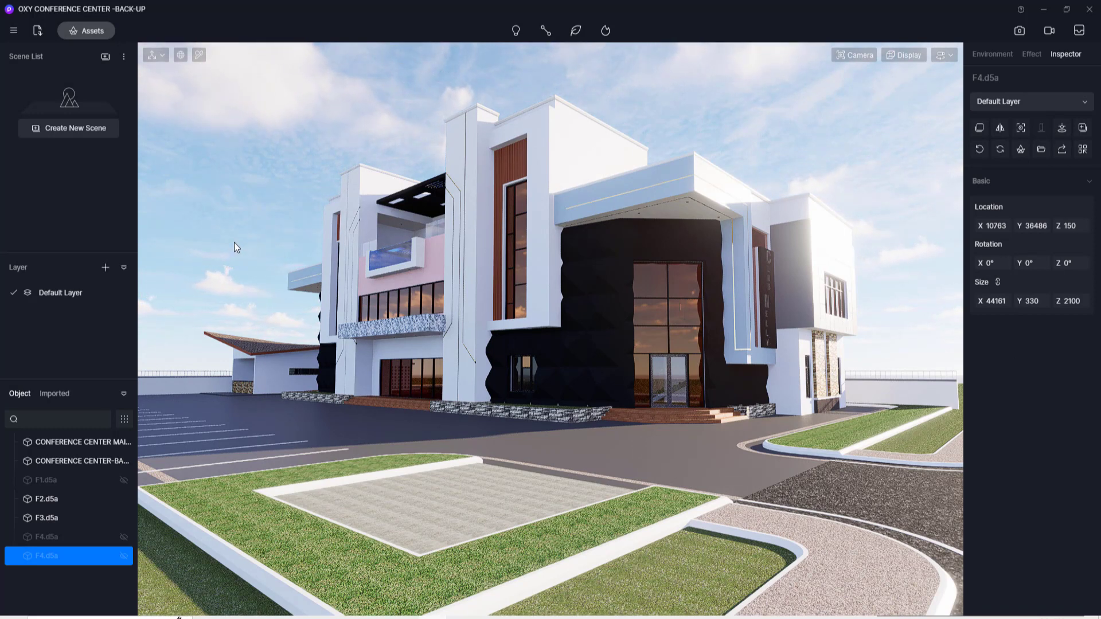
{"action": "mouse_move", "coordinate": [522, 350]}
{"action": "right_mouse_down"}
{"action": "mouse_move", "coordinate": [538, 364]}
{"action": "mouse_move", "coordinate": [519, 371]}
{"action": "right_mouse_up"}
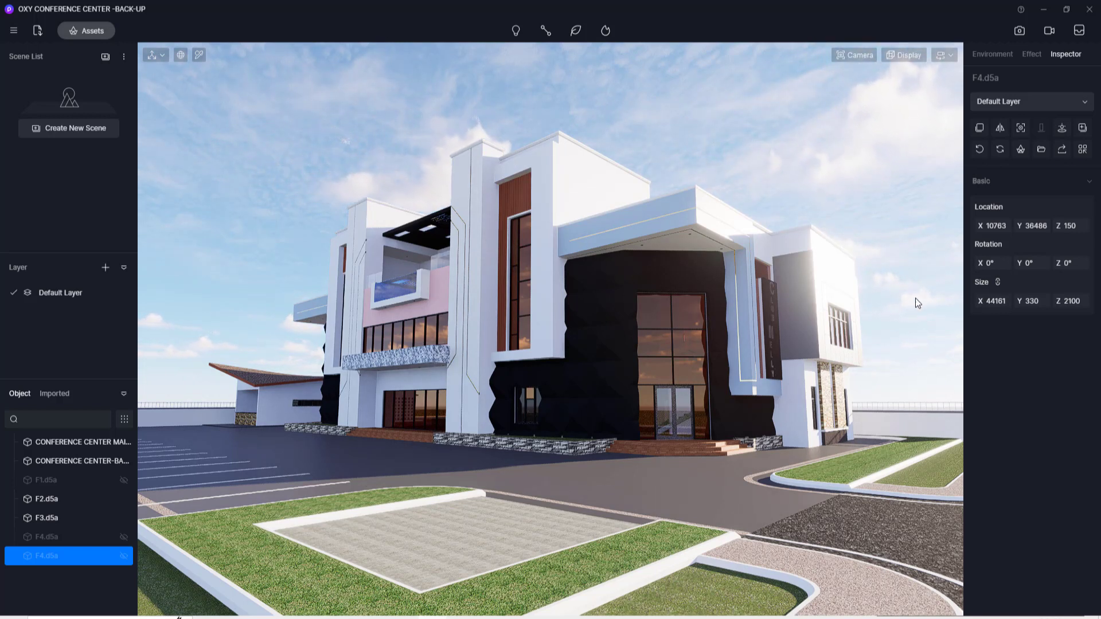
{"action": "right_click_drag", "start_coordinate": [274, 446], "coordinate": [370, 413]}
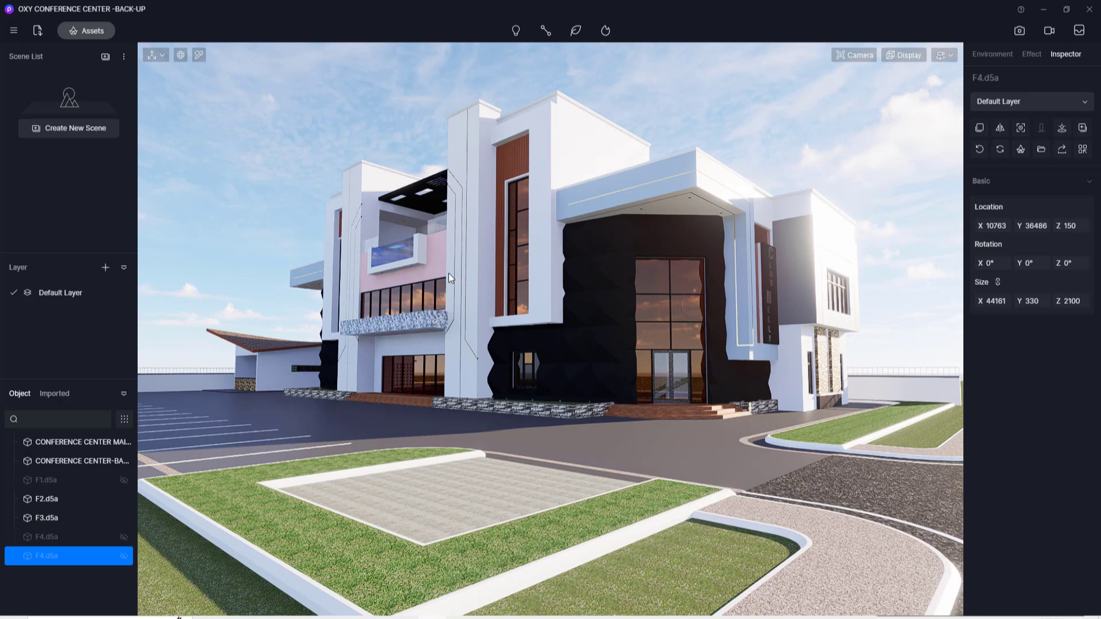
{"action": "scroll", "coordinate": [448, 272], "scroll_direction": "up", "scroll_amount": 2}
{"action": "right_click_drag", "start_coordinate": [534, 387], "coordinate": [521, 424]}
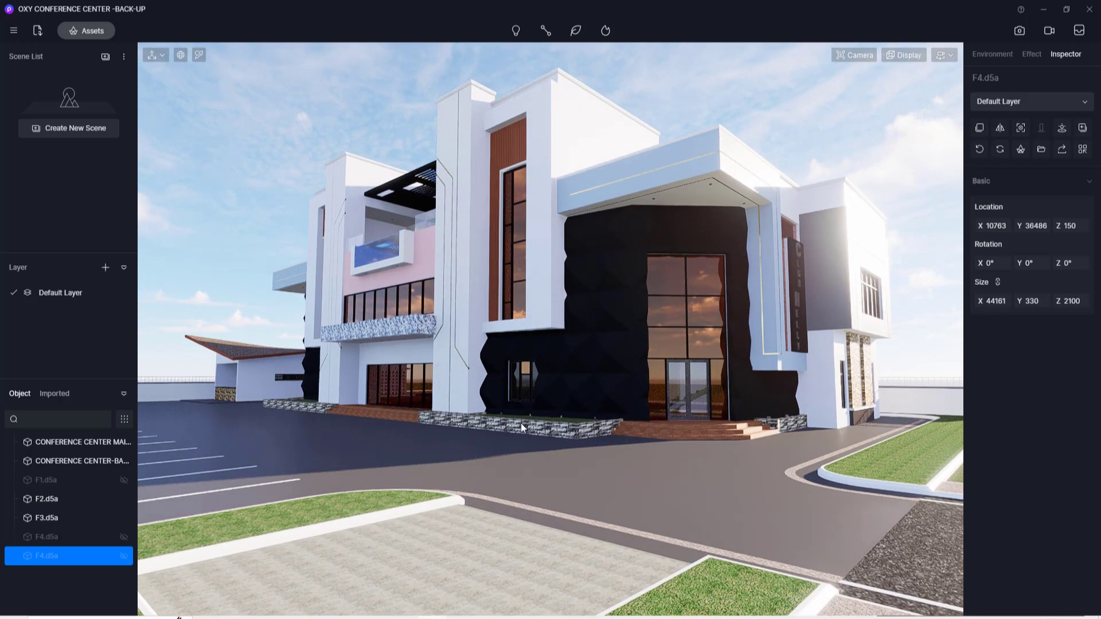
Try narrower camera fields of view, down to 65°.
{"action": "left_click", "coordinate": [851, 57]}
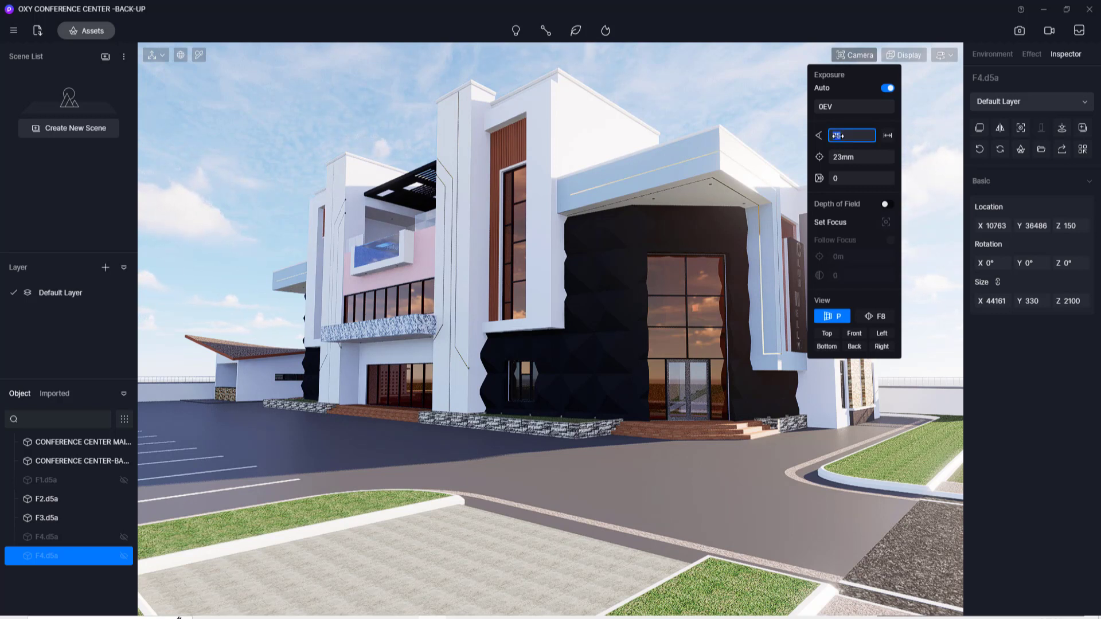
{"action": "left_click", "coordinate": [836, 134]}
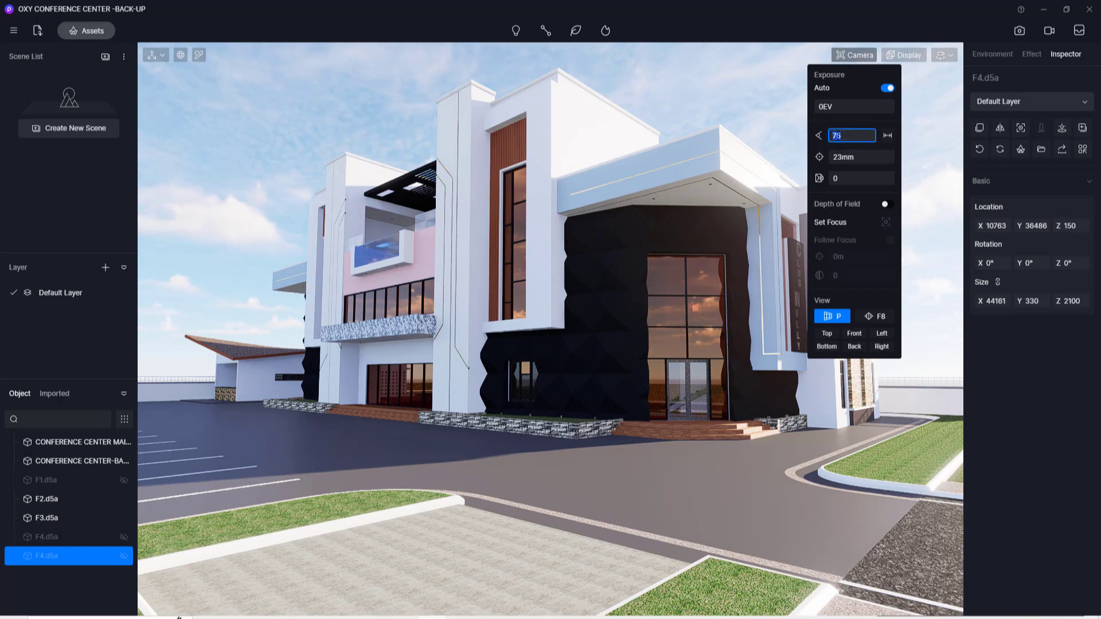
{"action": "key", "text": "Return"}
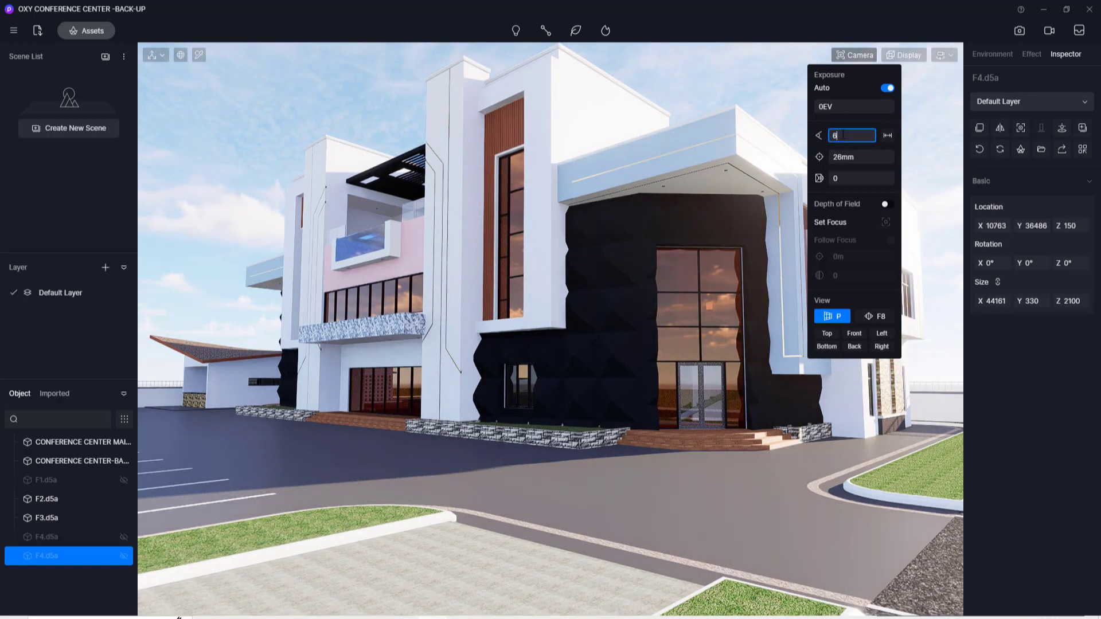
{"action": "key", "text": "Return"}
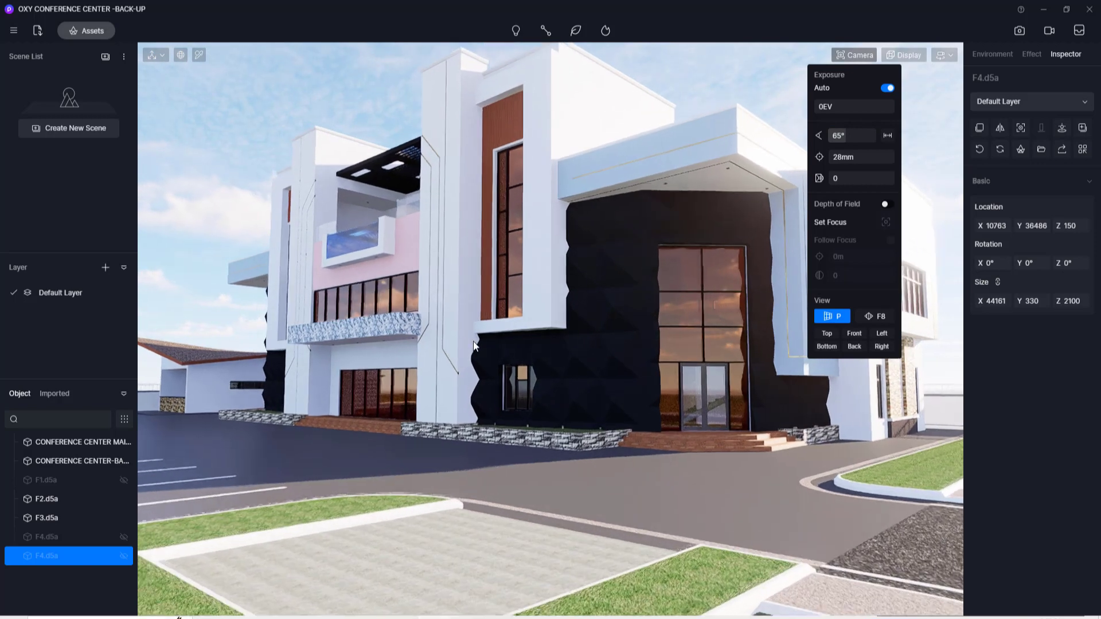
Set the camera's field of view to 70° and recenter the building in the frame.
{"action": "left_click", "coordinate": [844, 133]}
{"action": "type", "text": "70"}
{"action": "key", "text": "Return"}
{"action": "right_click_drag", "start_coordinate": [409, 476], "coordinate": [362, 445]}
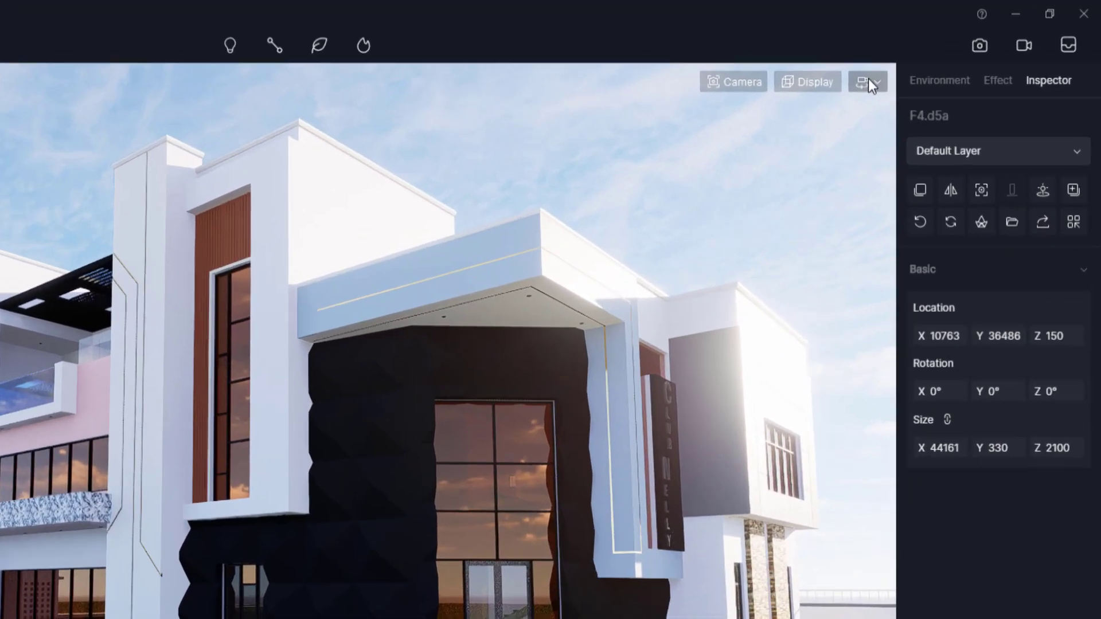
Set the fly navigation speed to 1 and lower the camera height to about 1.78 m.
{"action": "left_click", "coordinate": [867, 83]}
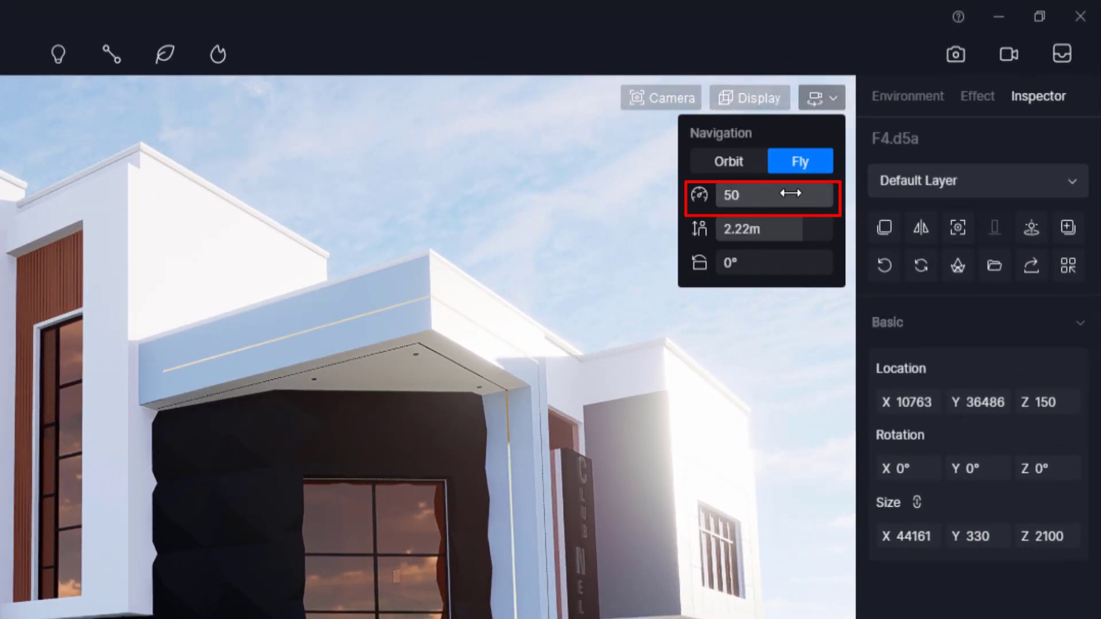
{"action": "left_click_drag", "start_coordinate": [779, 195], "coordinate": [736, 196]}
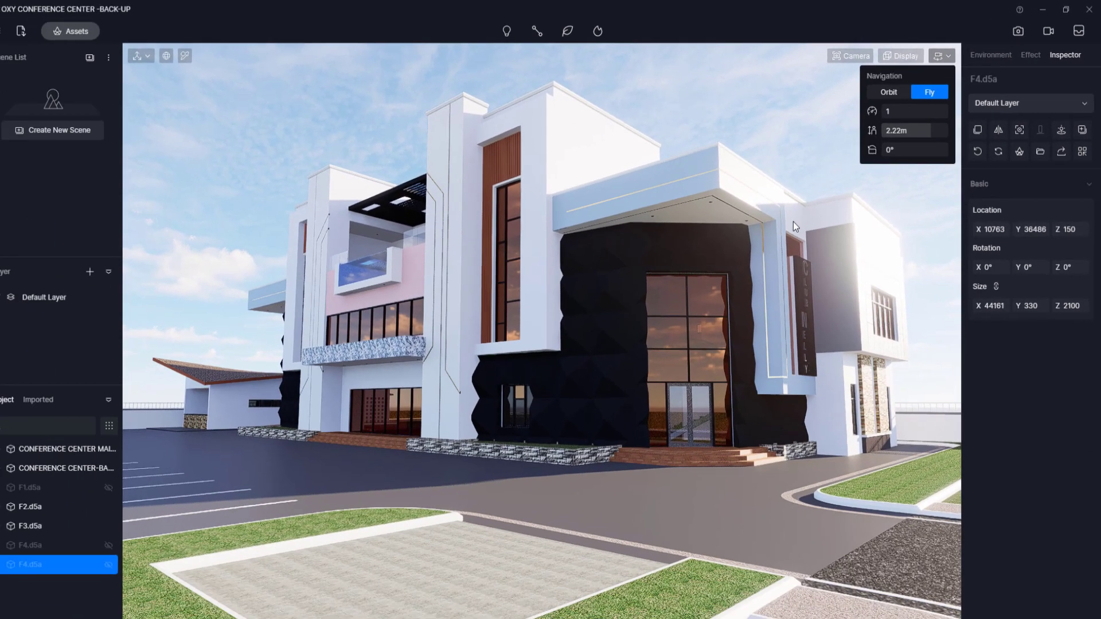
{"action": "key", "text": "q"}
{"action": "key", "text": "q"}
{"action": "key", "text": "q"}
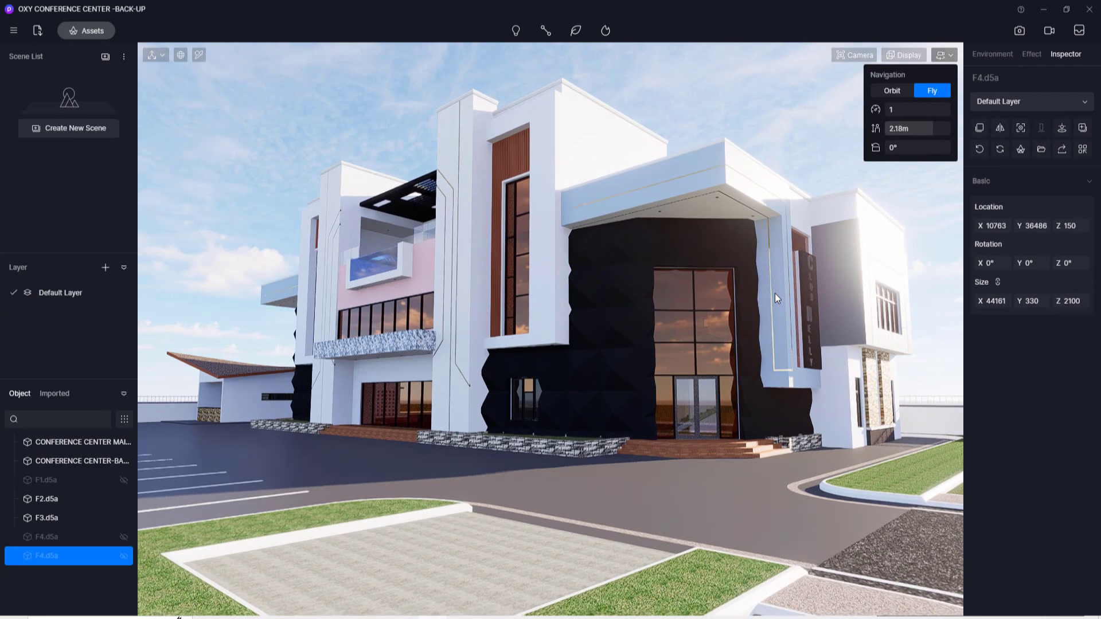
{"action": "key", "text": "q"}
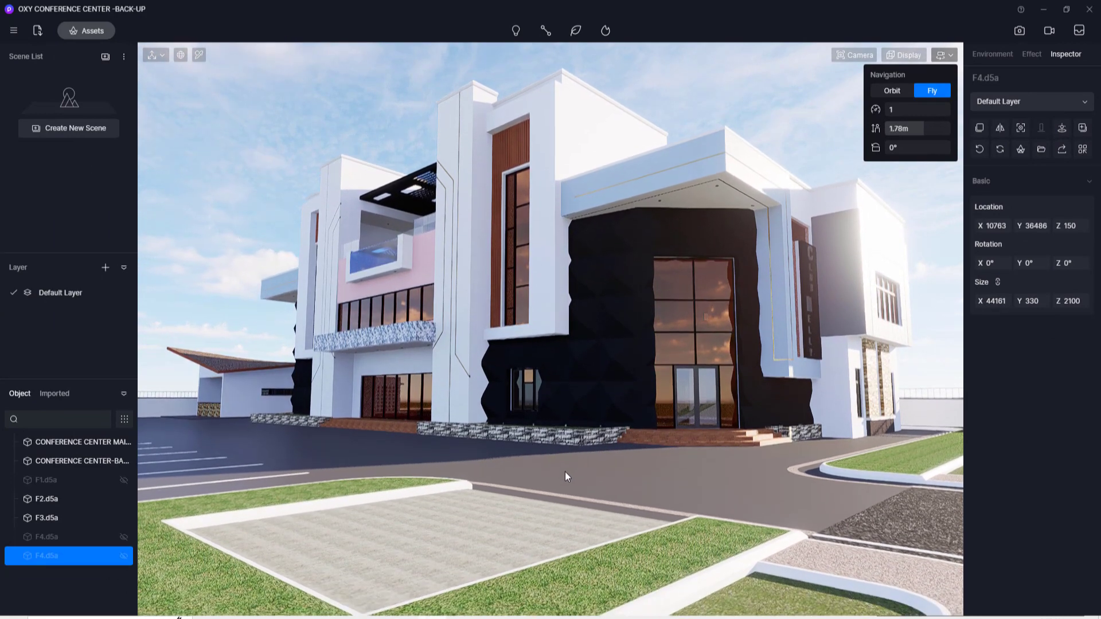
Apply two-point perspective to the camera and fine-tune its angle and sideways position on the building's front corner.
{"action": "right_click_drag", "start_coordinate": [457, 503], "coordinate": [460, 463]}
{"action": "key", "text": "F8"}
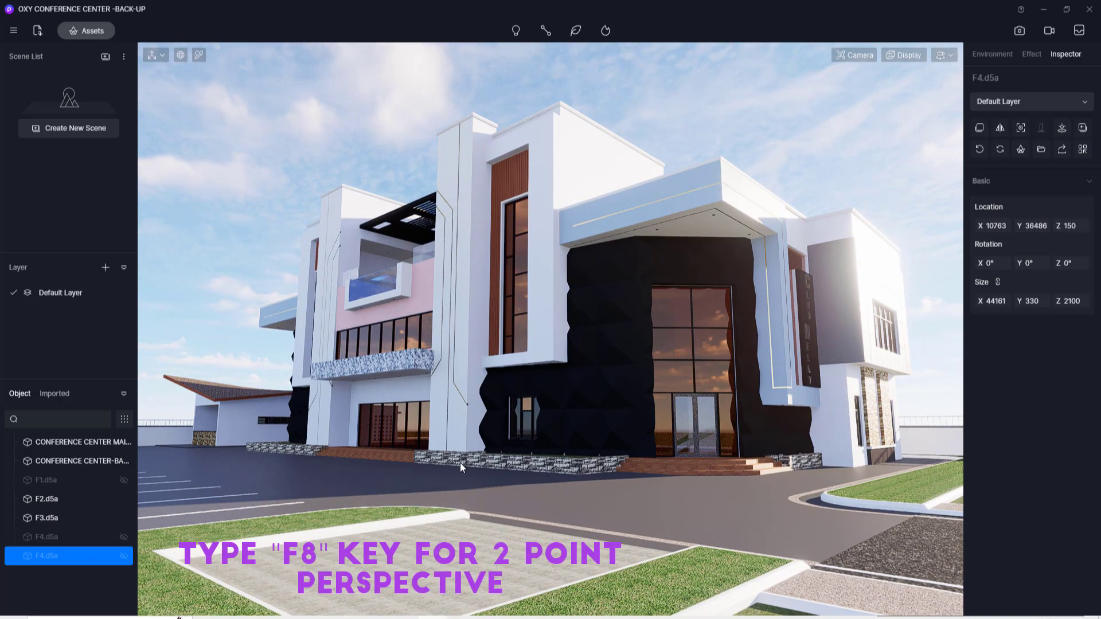
{"action": "key", "text": "F8"}
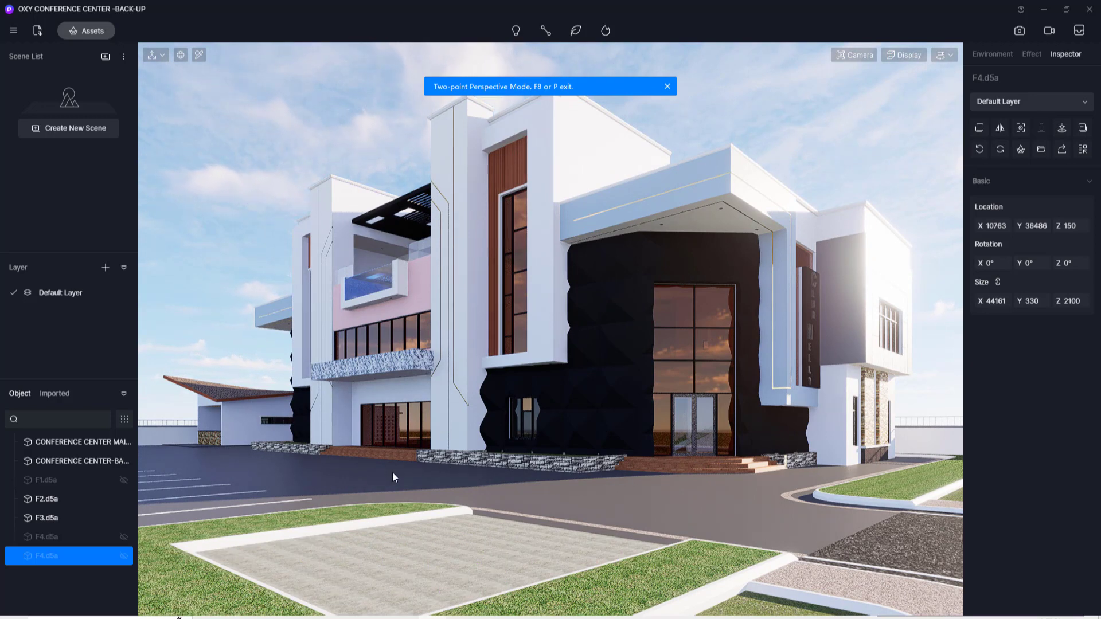
{"action": "right_click_drag", "start_coordinate": [393, 472], "coordinate": [400, 464]}
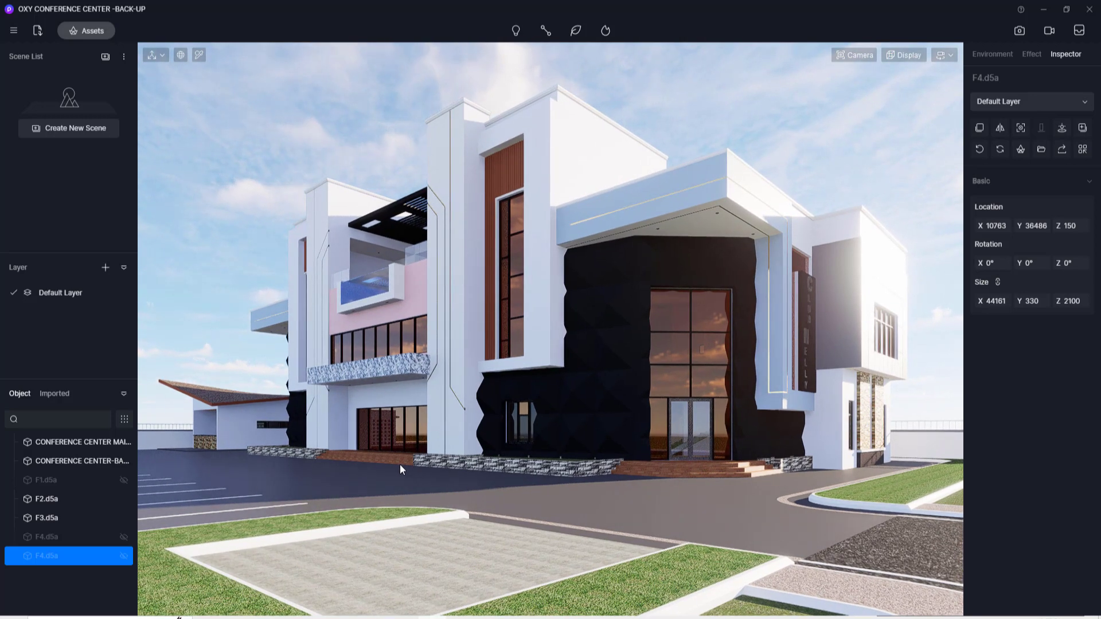
{"action": "key", "text": "a"}
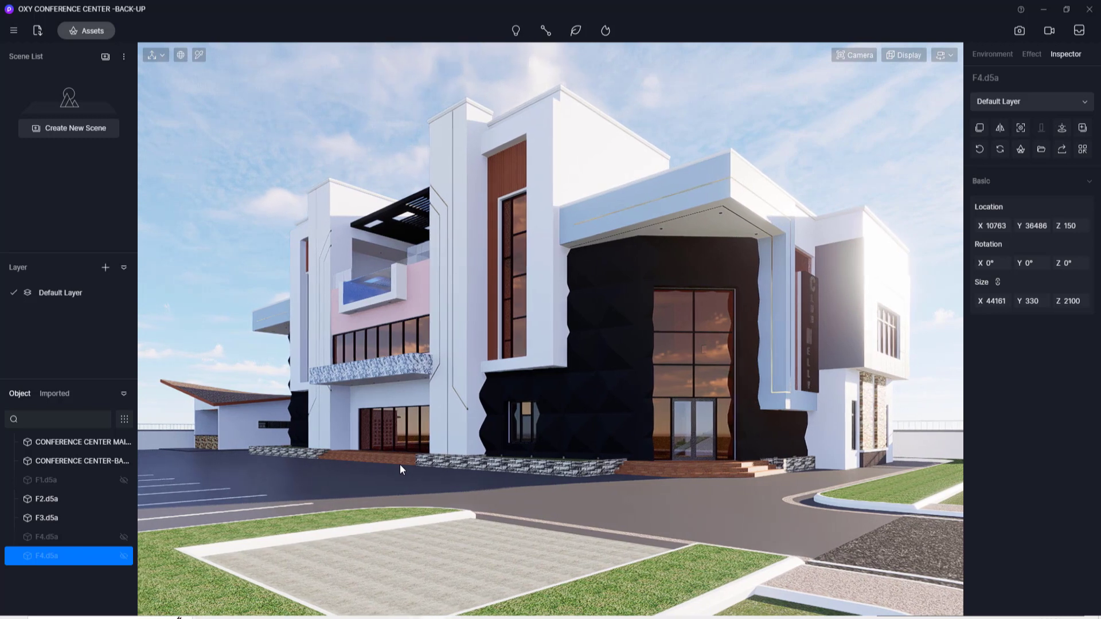
{"action": "key", "text": "a"}
{"action": "right_click_drag", "start_coordinate": [400, 432], "coordinate": [442, 427]}
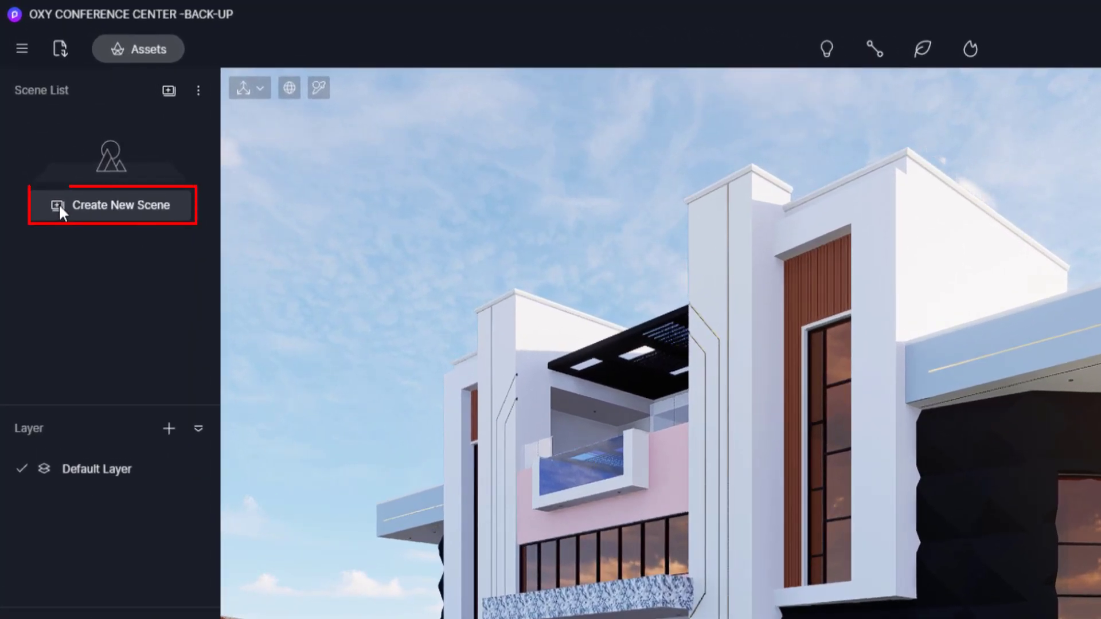
Store the framed exterior view as a new scene and save the project.
{"action": "left_click", "coordinate": [58, 204]}
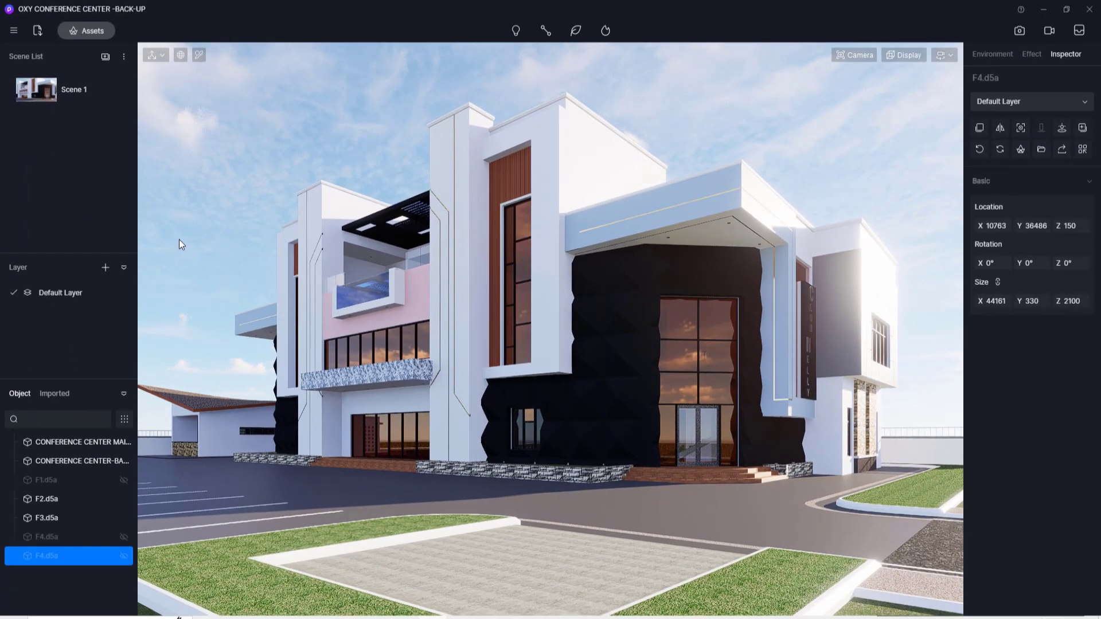
{"action": "key", "text": "ctrl+s"}
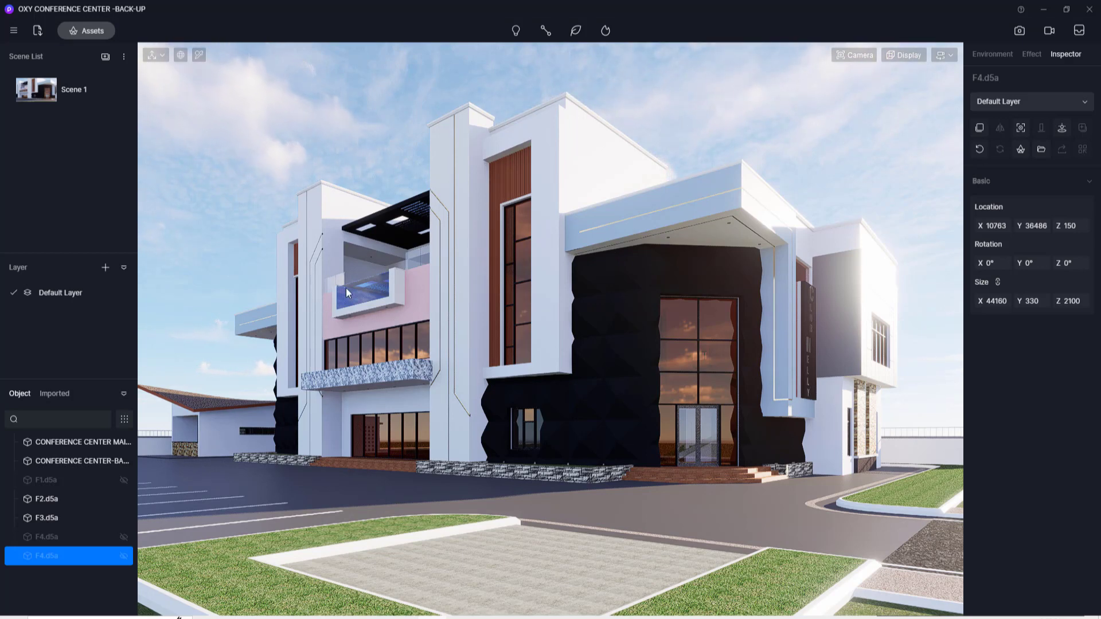
Raise the fly navigation speed and move the camera around to face the conference center's front facade head-on.
{"action": "key", "text": "a"}
{"action": "left_click", "coordinate": [946, 58]}
{"action": "left_click_drag", "start_coordinate": [898, 112], "coordinate": [934, 112]}
{"action": "key", "text": "a"}
{"action": "right_click_drag", "start_coordinate": [486, 302], "coordinate": [571, 364]}
{"action": "key", "text": "s"}
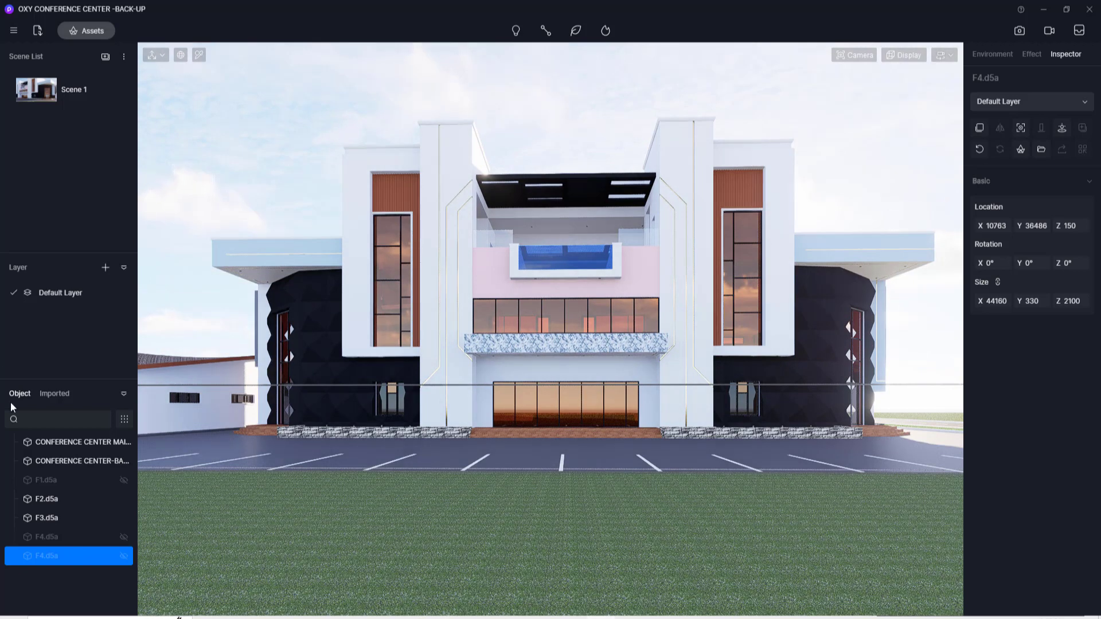
Check the surroundings on both sides of the front facade and unhide the F1.d5a object.
{"action": "right_click_drag", "start_coordinate": [185, 443], "coordinate": [490, 476]}
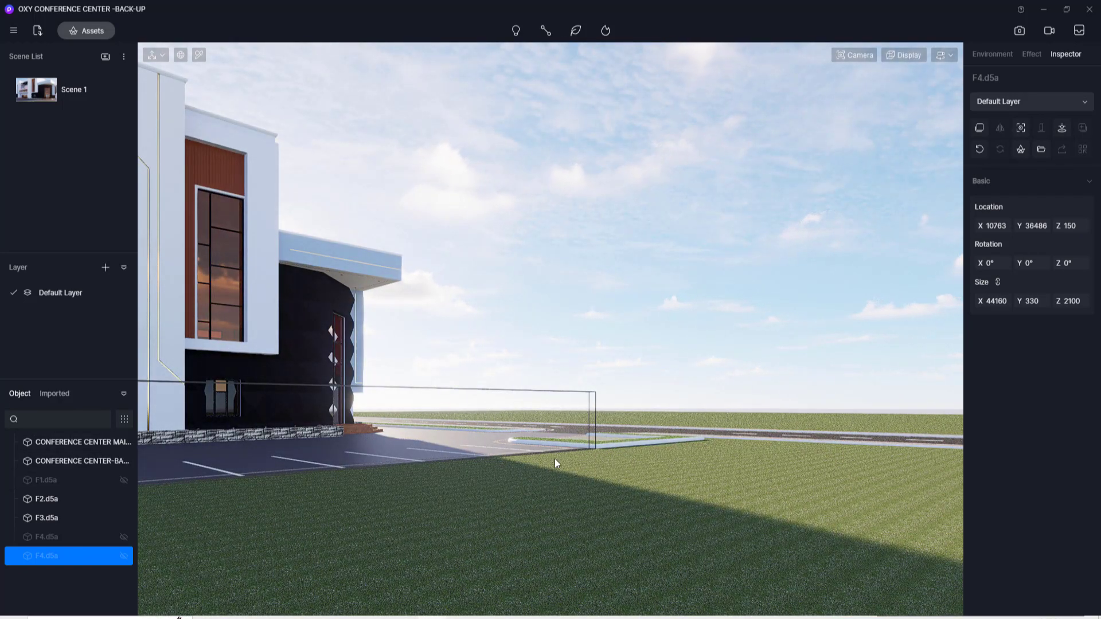
{"action": "right_click_drag", "start_coordinate": [537, 467], "coordinate": [525, 453]}
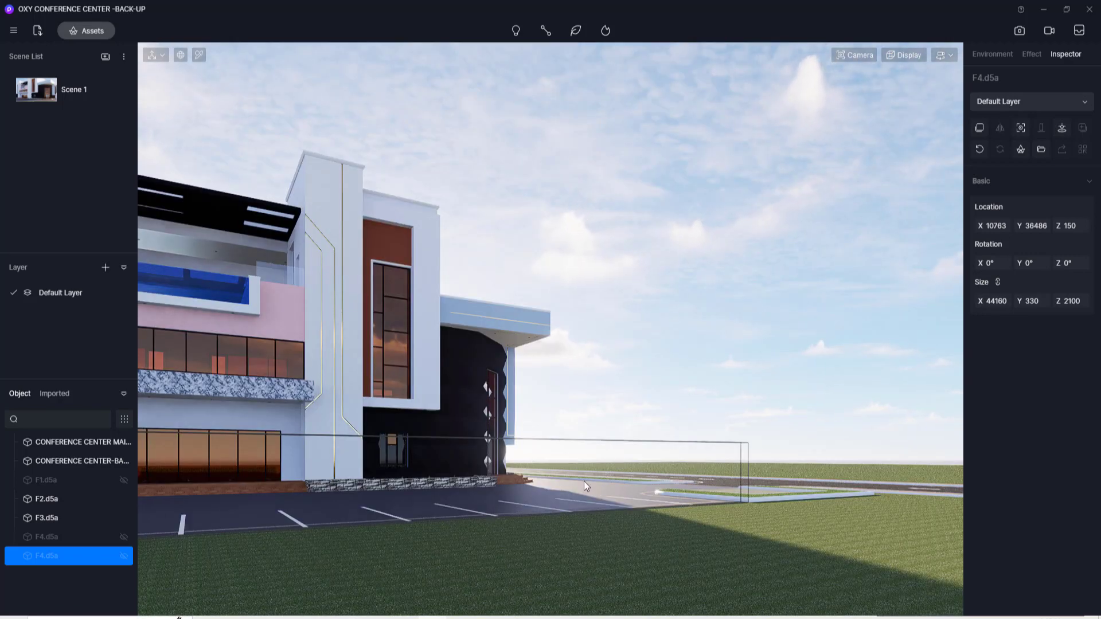
{"action": "right_click_drag", "start_coordinate": [584, 481], "coordinate": [399, 448]}
{"action": "right_click_drag", "start_coordinate": [543, 477], "coordinate": [437, 465]}
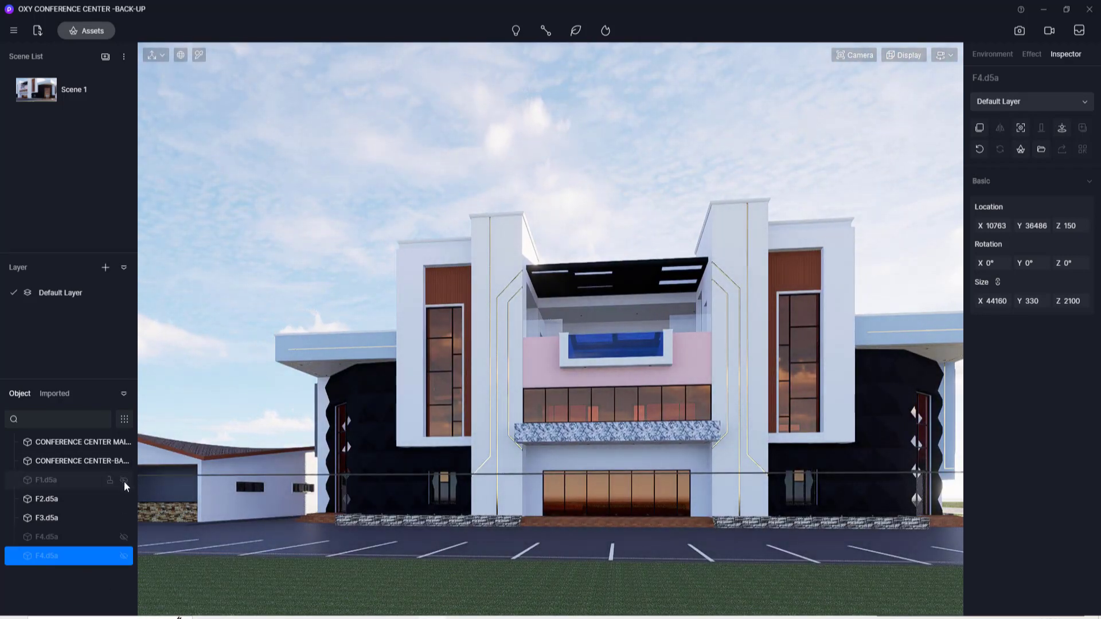
{"action": "right_click_drag", "start_coordinate": [596, 471], "coordinate": [918, 496]}
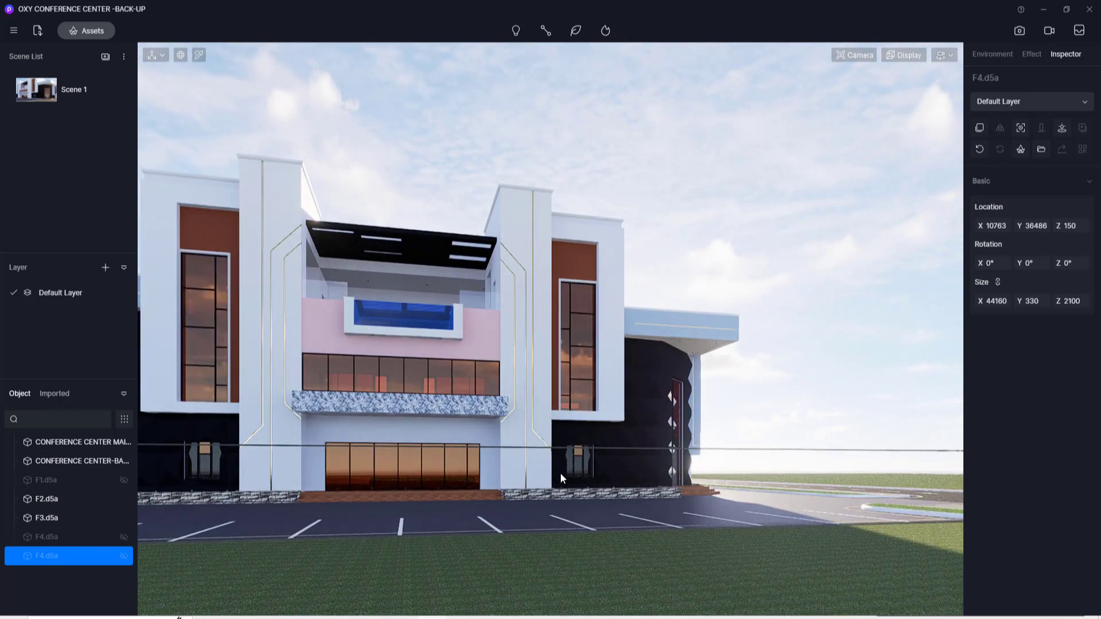
{"action": "right_click_drag", "start_coordinate": [559, 472], "coordinate": [701, 472]}
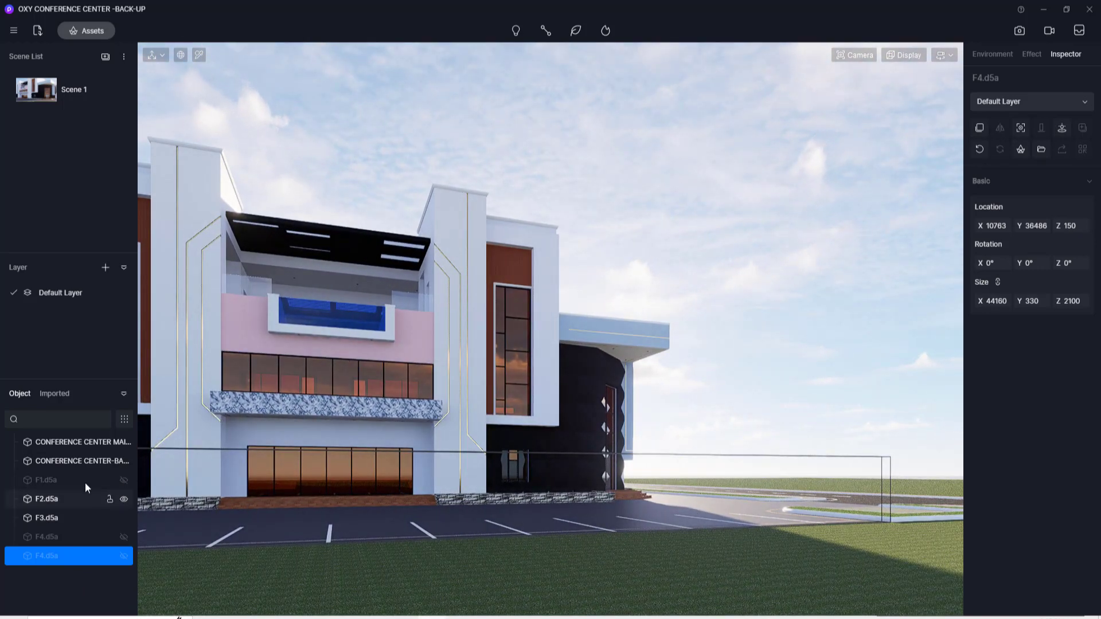
{"action": "left_click", "coordinate": [124, 481]}
{"action": "right_click_drag", "start_coordinate": [898, 490], "coordinate": [140, 456]}
{"action": "right_click_drag", "start_coordinate": [590, 498], "coordinate": [746, 488]}
{"action": "right_click_drag", "start_coordinate": [402, 459], "coordinate": [713, 447]}
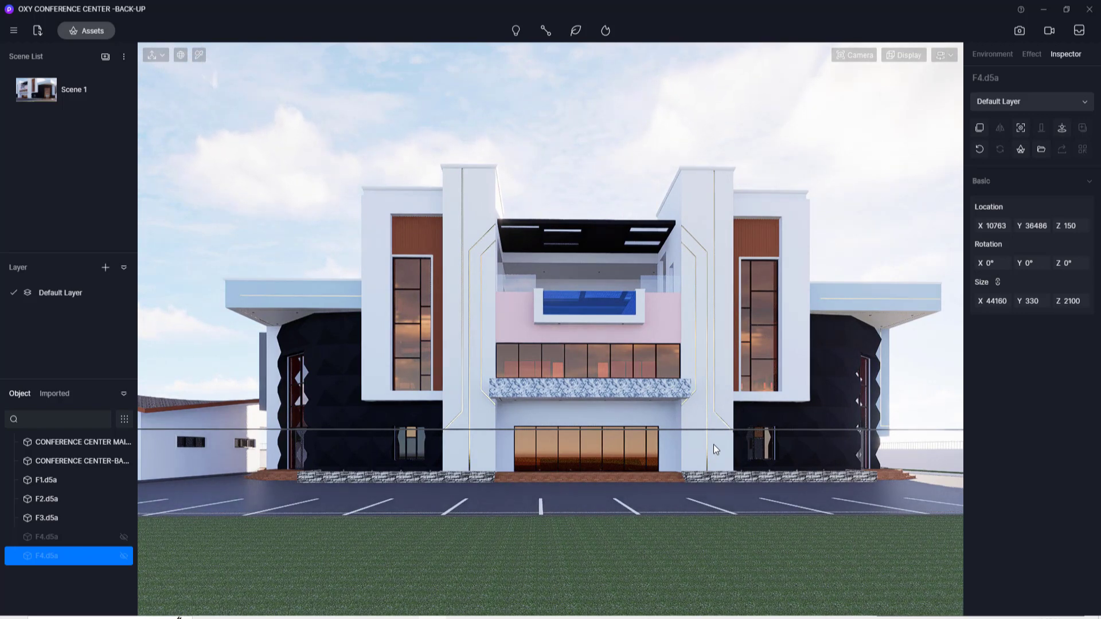
Center the front facade in the camera view at fly speed 1 and clear the object selection.
{"action": "key", "text": "d"}
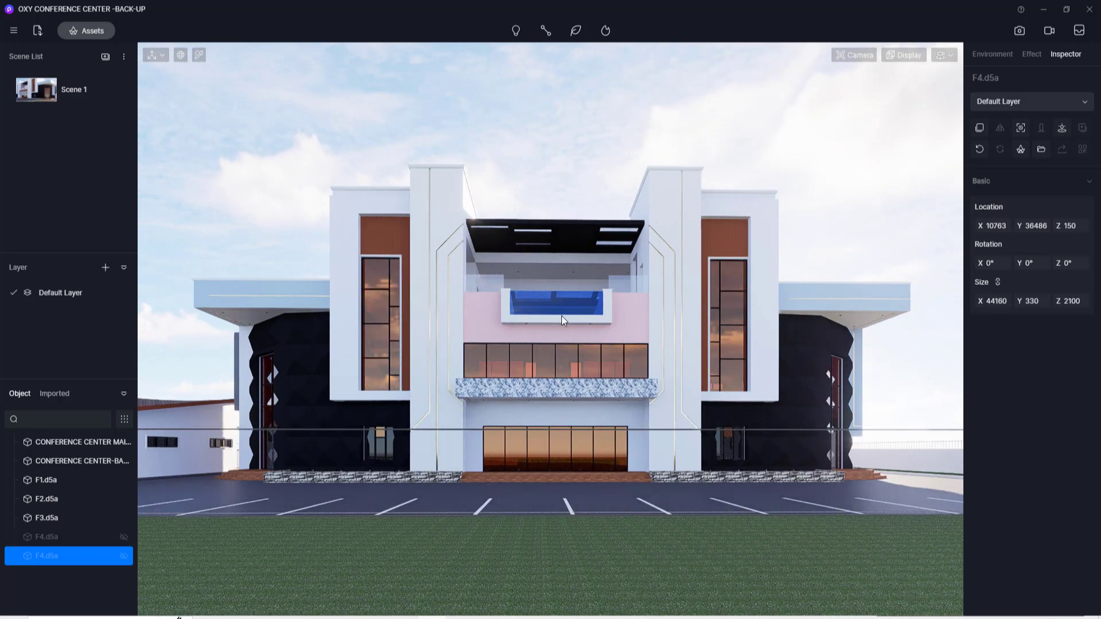
{"action": "right_click_drag", "start_coordinate": [669, 496], "coordinate": [629, 481]}
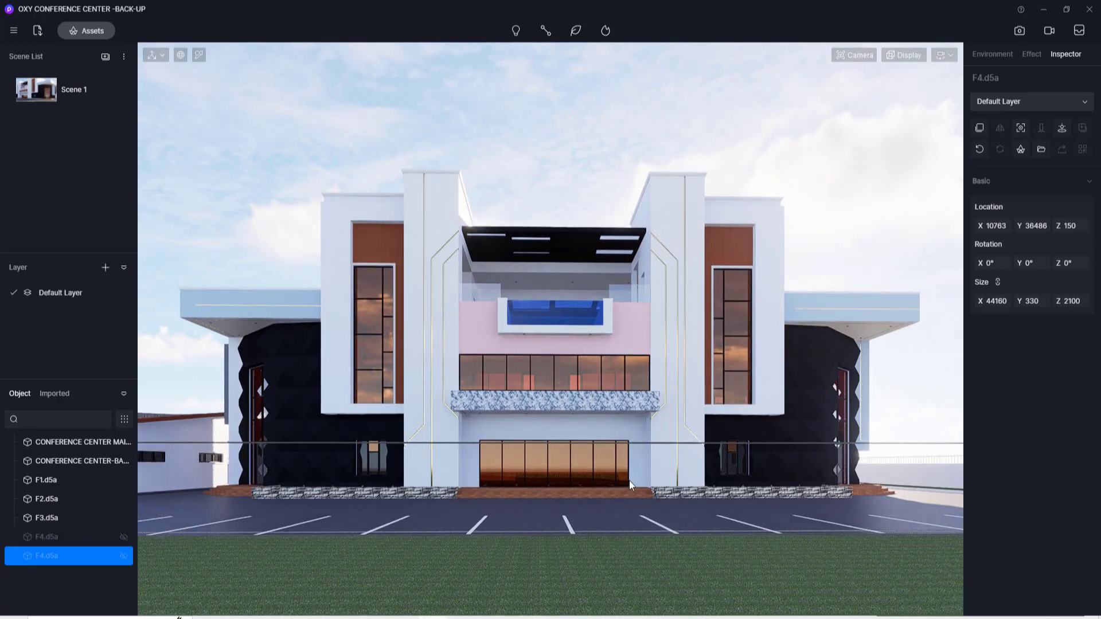
{"action": "key", "text": "a"}
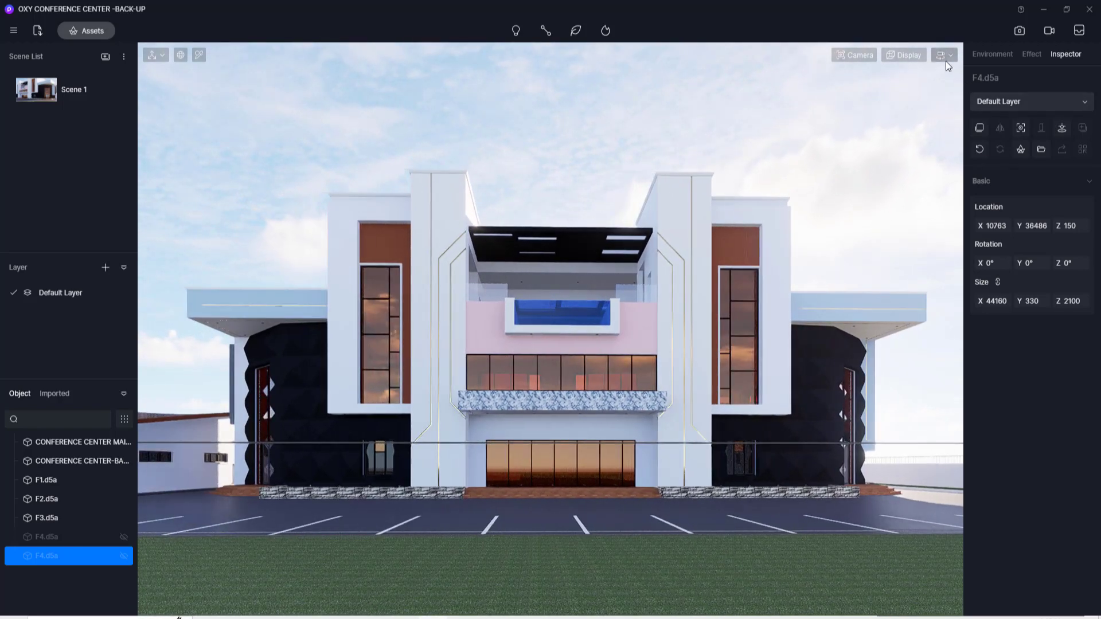
{"action": "left_click", "coordinate": [944, 57]}
{"action": "key", "text": "d"}
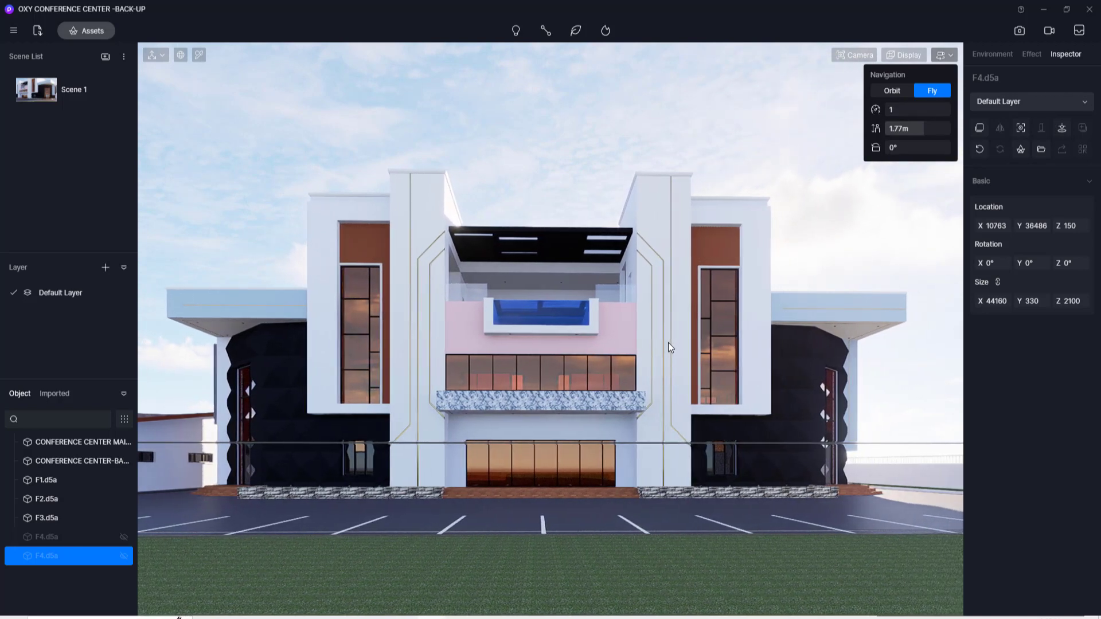
{"action": "right_click_drag", "start_coordinate": [663, 341], "coordinate": [665, 352]}
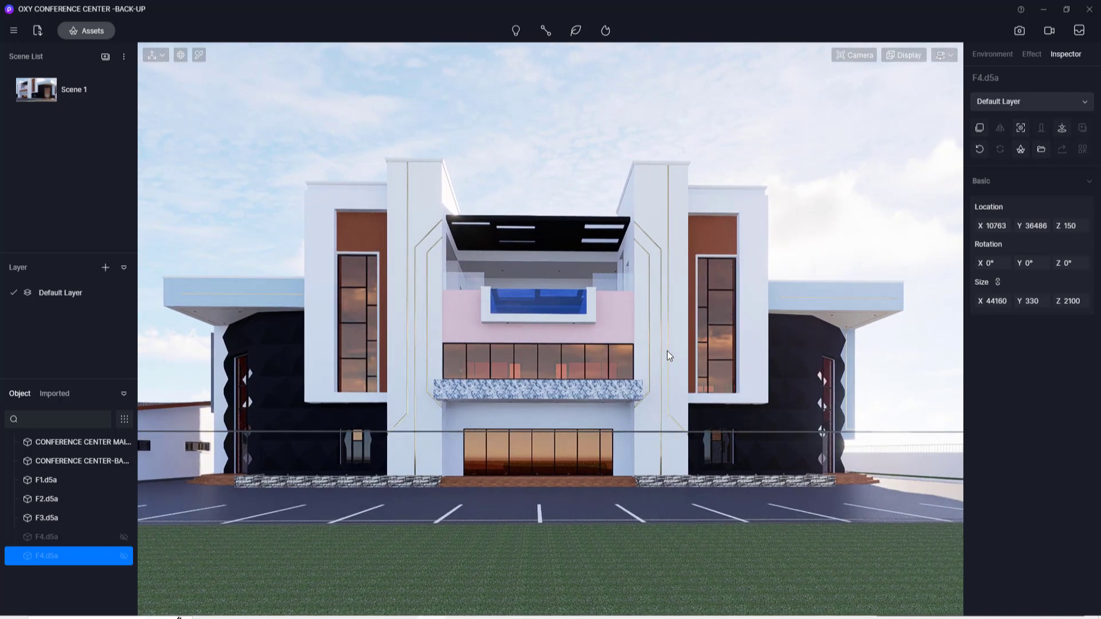
{"action": "key", "text": "Escape"}
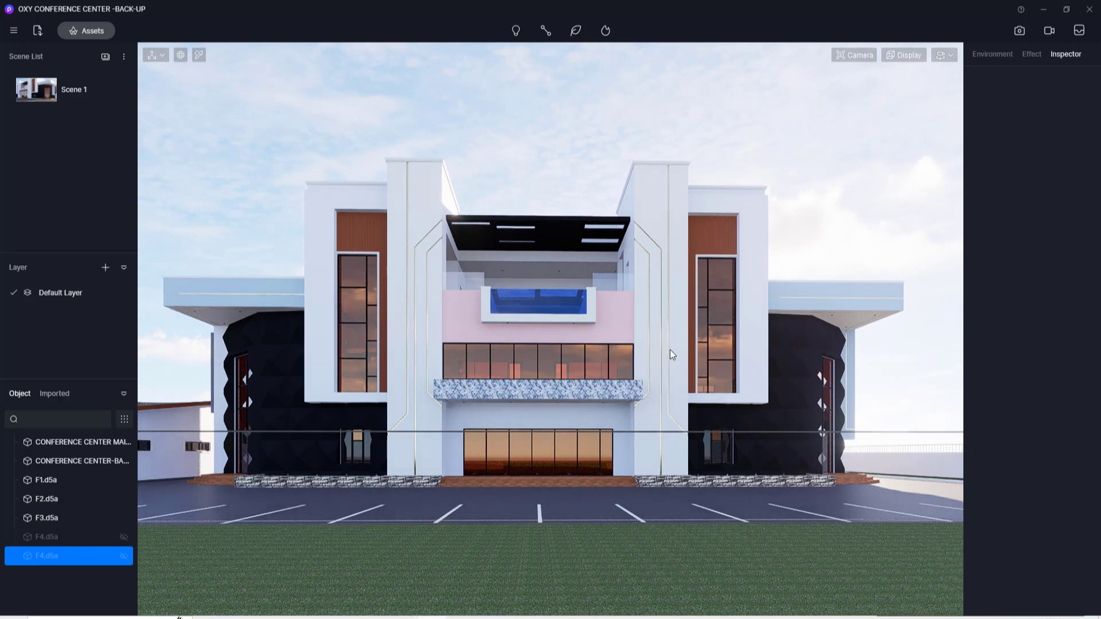
{"action": "right_click_drag", "start_coordinate": [670, 351], "coordinate": [655, 350]}
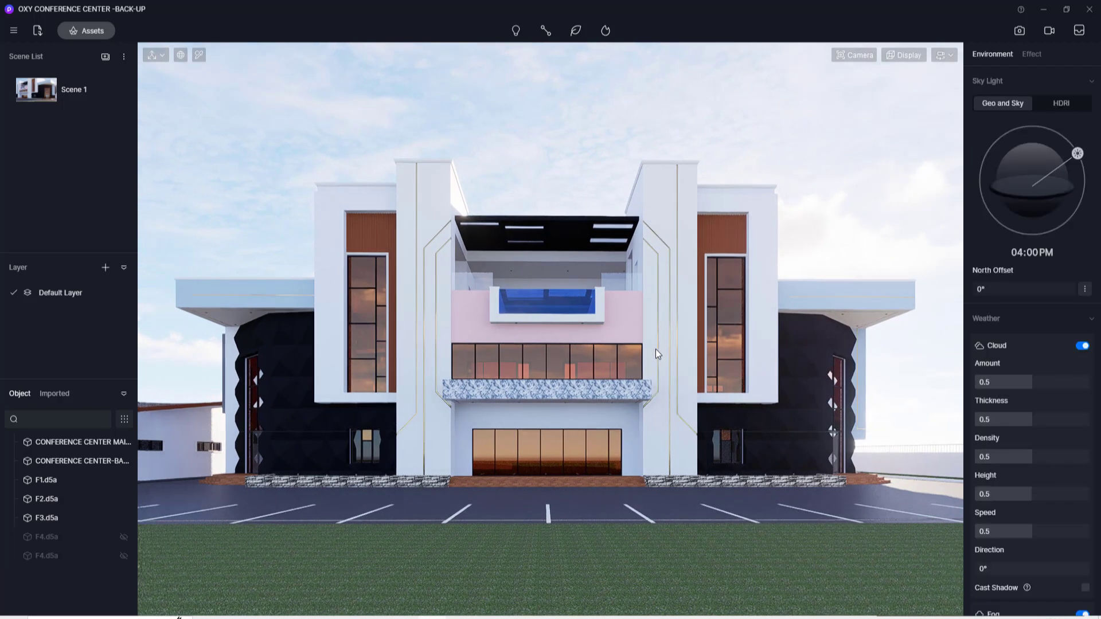
Change the camera's field of view for the front facade shot.
{"action": "left_click", "coordinate": [853, 55]}
{"action": "left_click", "coordinate": [835, 137]}
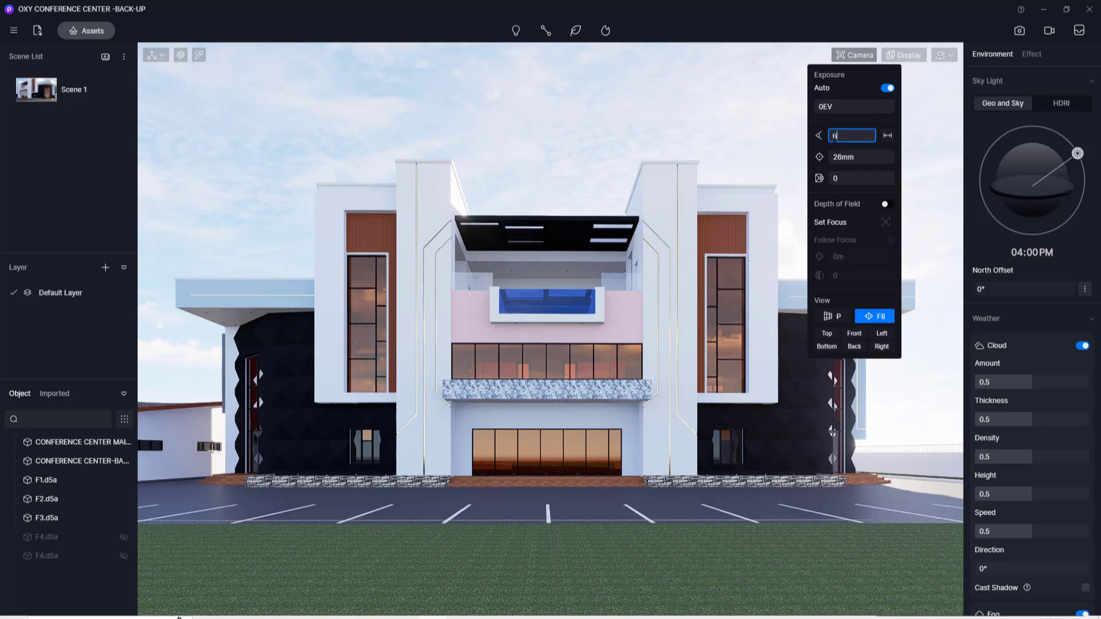
{"action": "key", "text": "Return"}
Reframe the front facade by pulling the camera back and shifting it sideways until both wings and the foreground lawn fit.
{"action": "right_click_drag", "start_coordinate": [571, 375], "coordinate": [608, 398]}
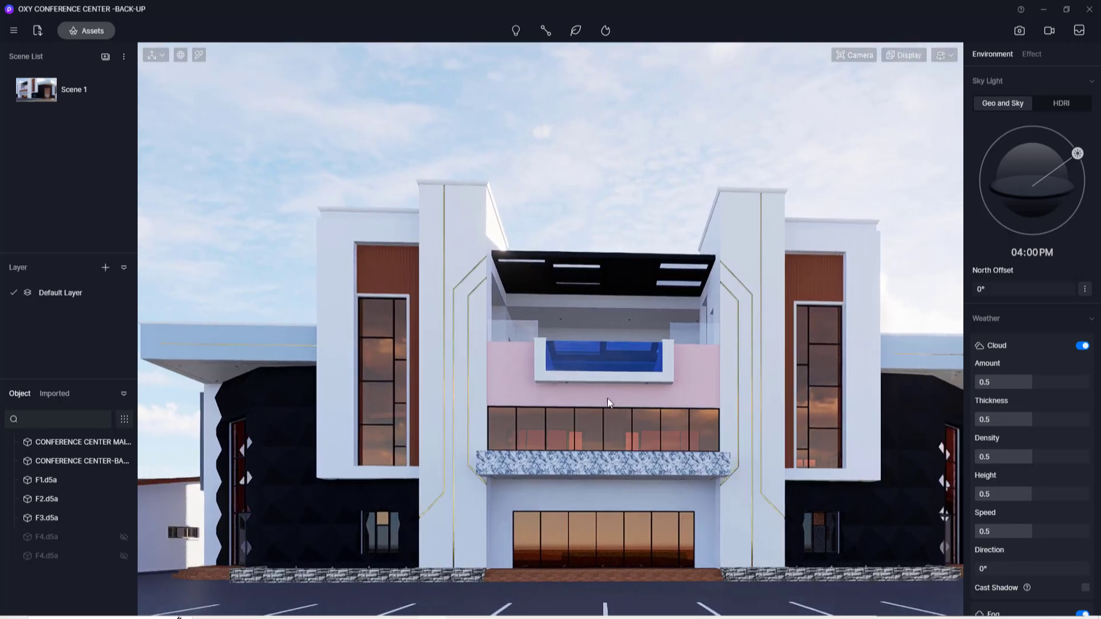
{"action": "scroll", "coordinate": [603, 413], "scroll_direction": "down", "scroll_amount": 3}
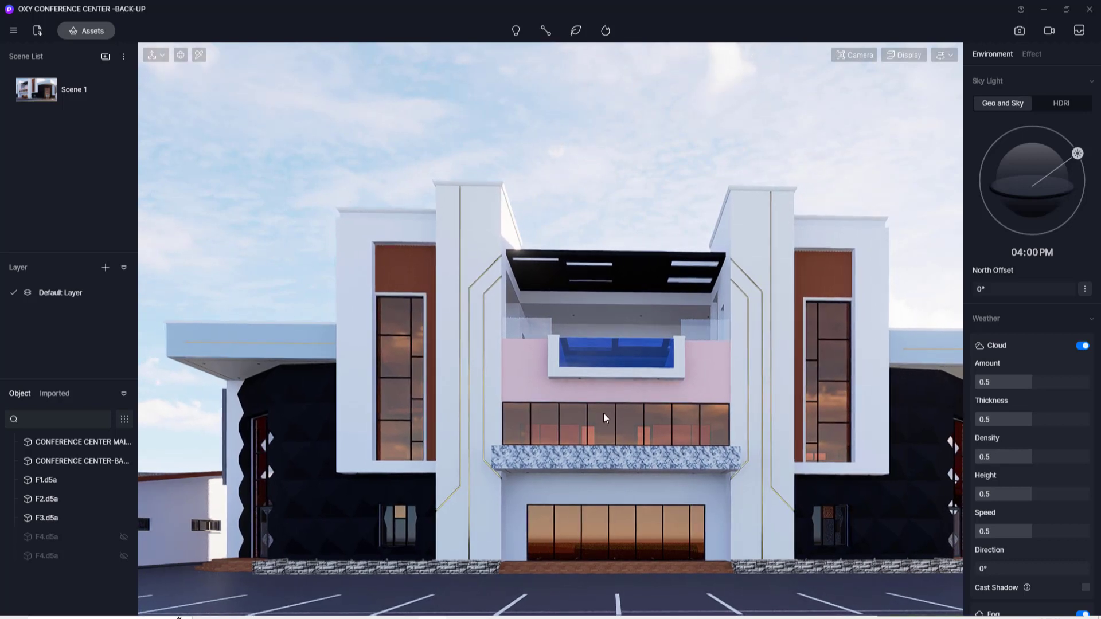
{"action": "key", "text": "d"}
{"action": "key", "text": "d"}
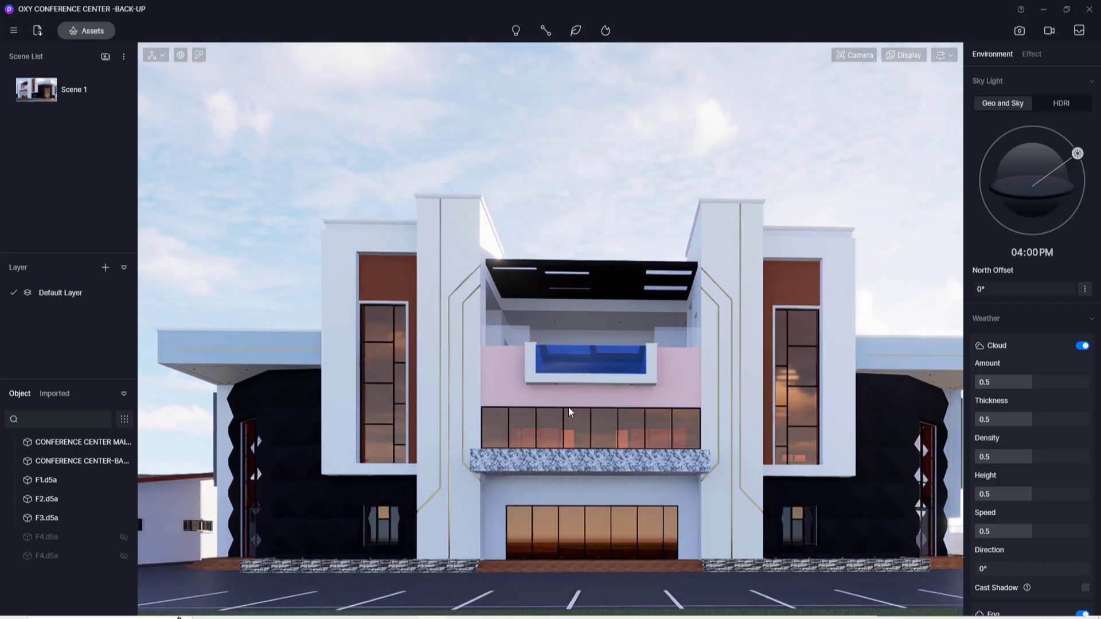
{"action": "key", "text": "s"}
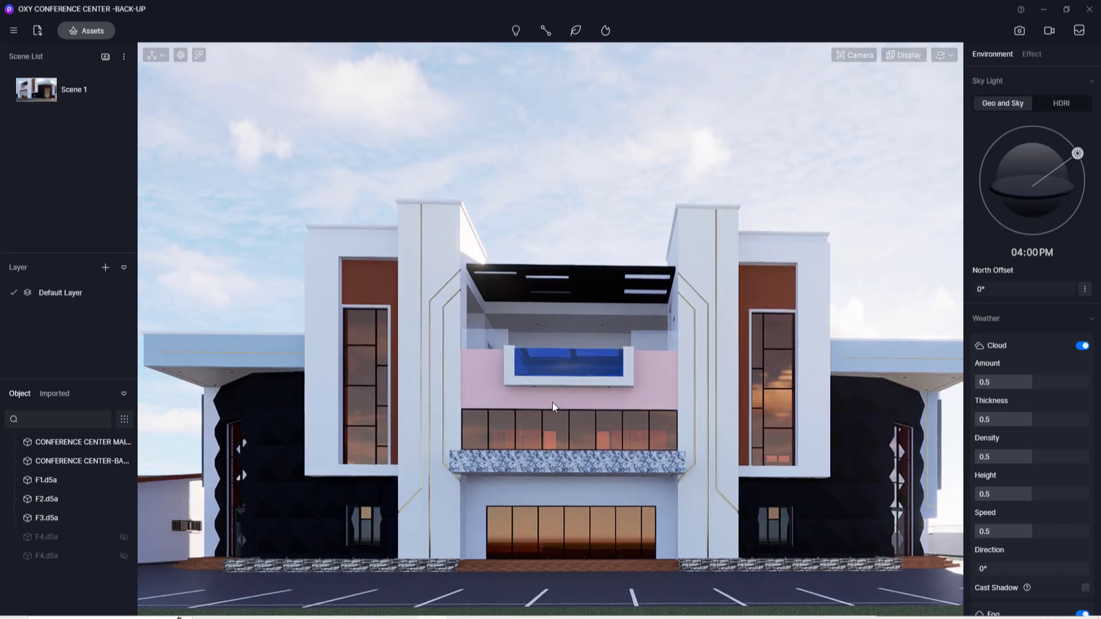
{"action": "key", "text": "s"}
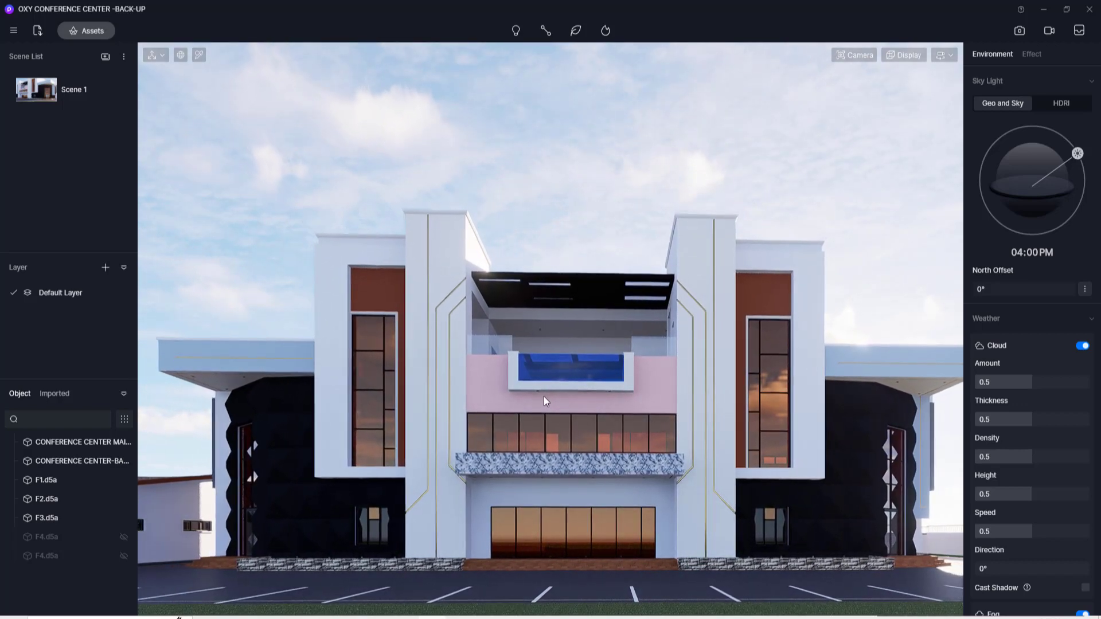
{"action": "right_click_drag", "start_coordinate": [573, 381], "coordinate": [540, 427]}
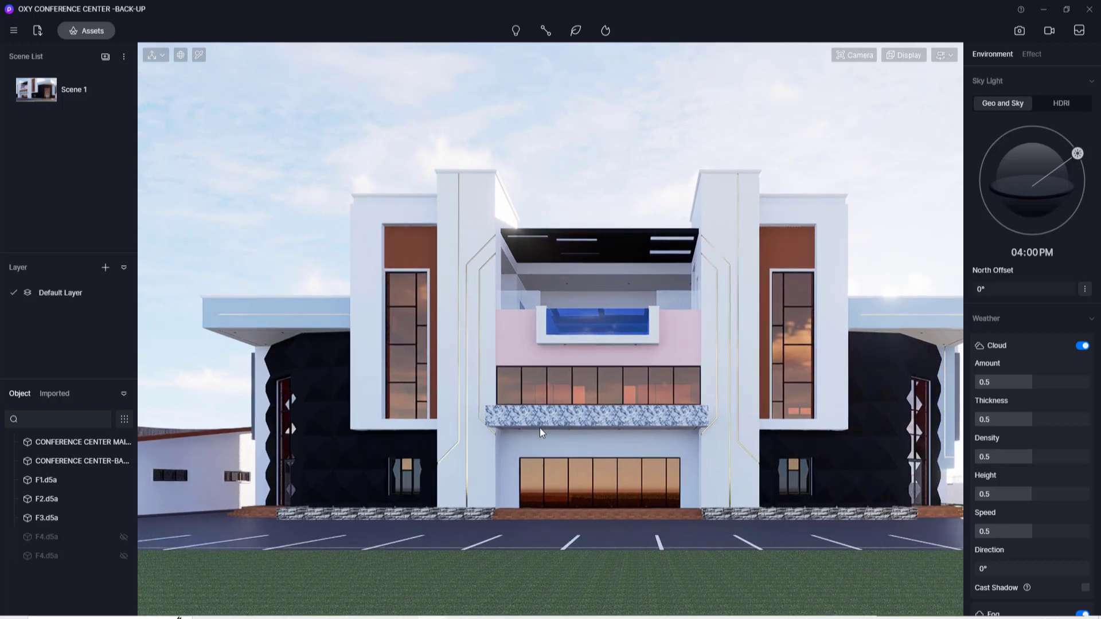
Turn on the grid overlay in the viewport display options.
{"action": "left_click", "coordinate": [933, 58]}
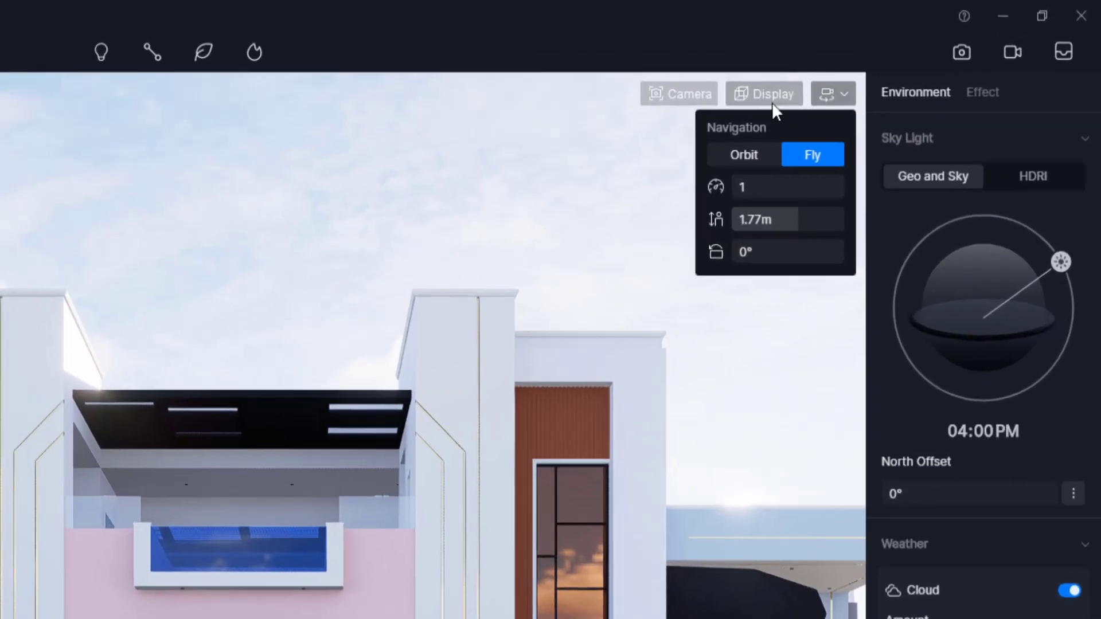
{"action": "left_click", "coordinate": [772, 103]}
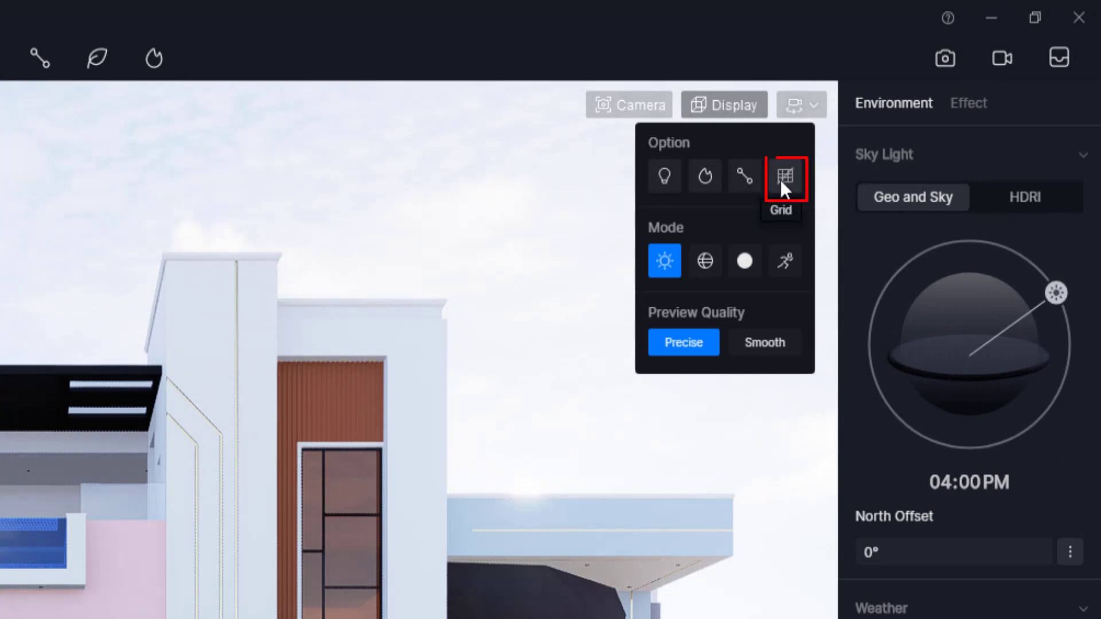
{"action": "left_click", "coordinate": [786, 176]}
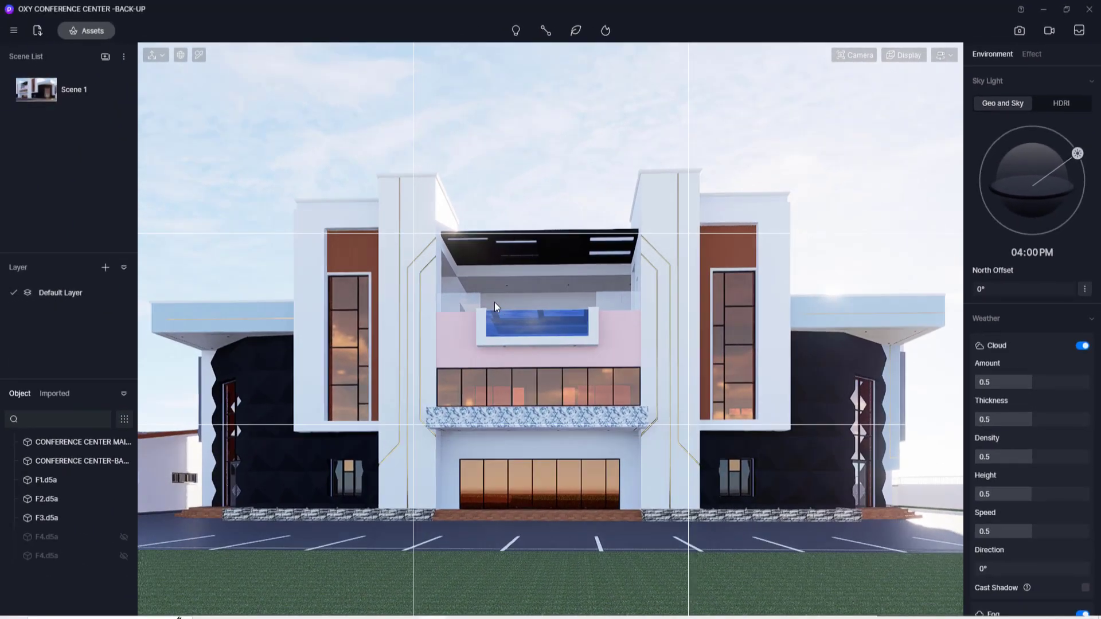
Align the front facade symmetrically to the grid lines and store the view as a new scene.
{"action": "right_click_drag", "start_coordinate": [468, 304], "coordinate": [501, 325]}
{"action": "right_click_drag", "start_coordinate": [592, 326], "coordinate": [610, 346]}
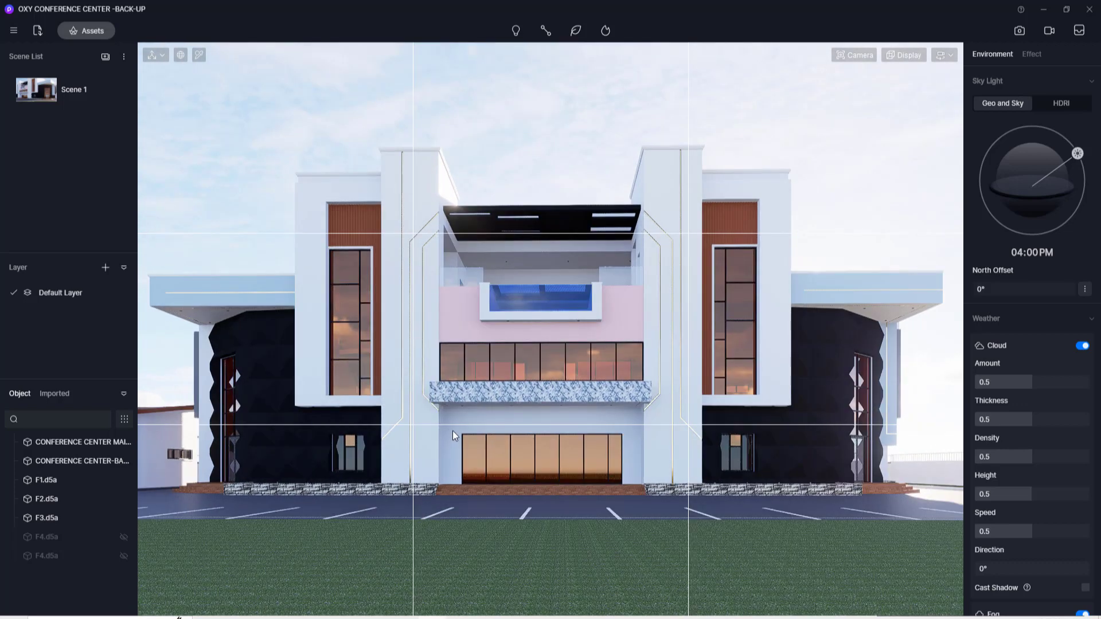
{"action": "key", "text": "q"}
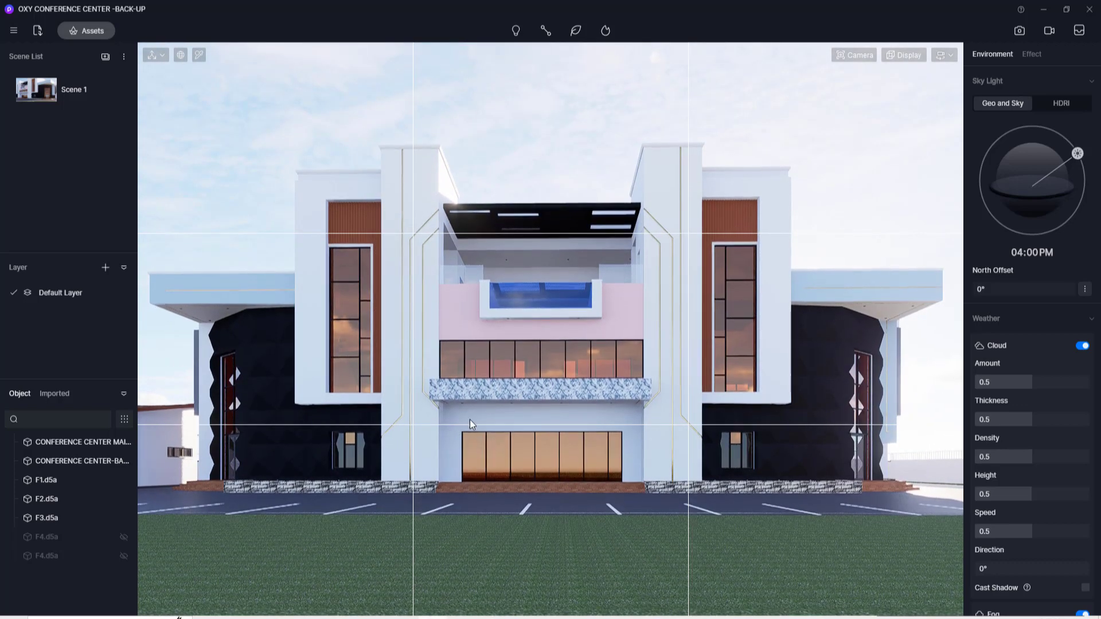
{"action": "right_click_drag", "start_coordinate": [486, 404], "coordinate": [488, 414]}
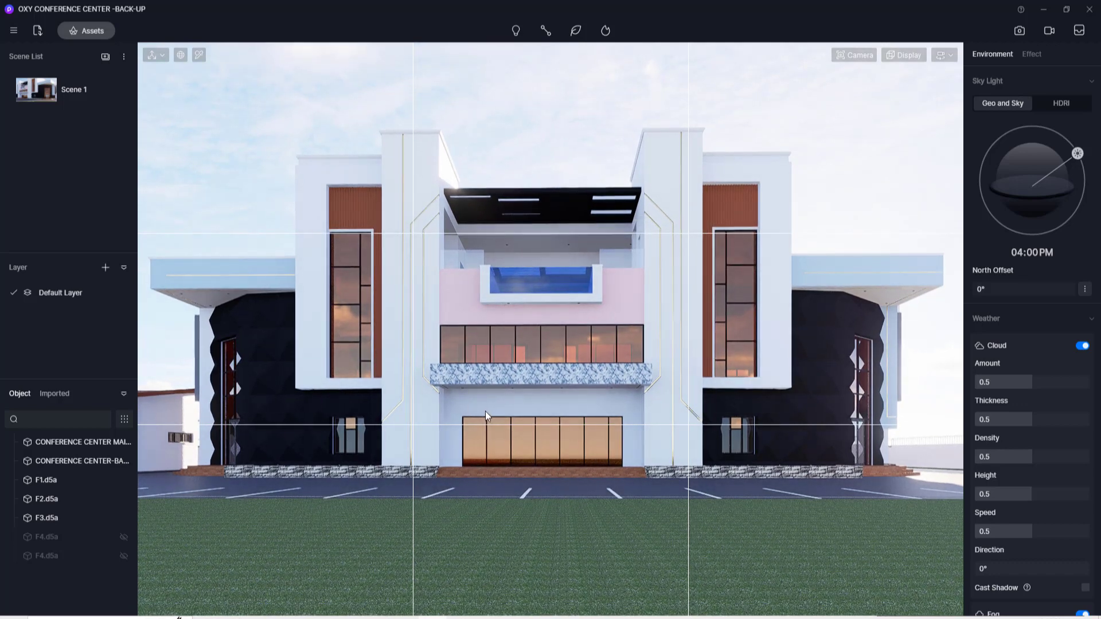
{"action": "left_click", "coordinate": [106, 57]}
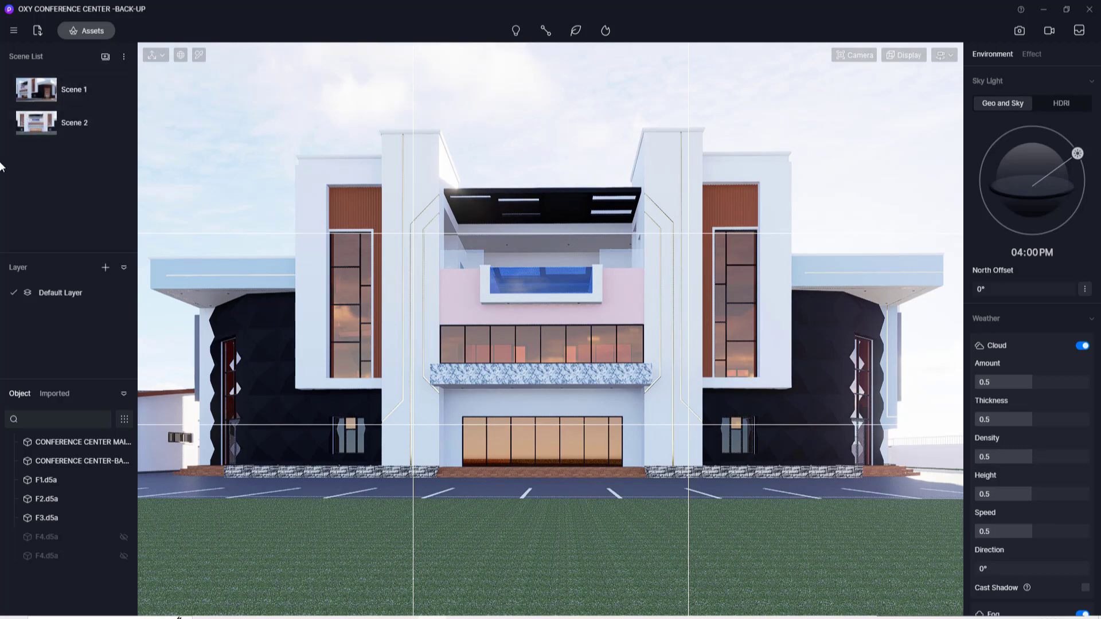
Compare the saved views by switching between Scene 1 and Scene 2, ending on Scene 1.
{"action": "left_click", "coordinate": [27, 89]}
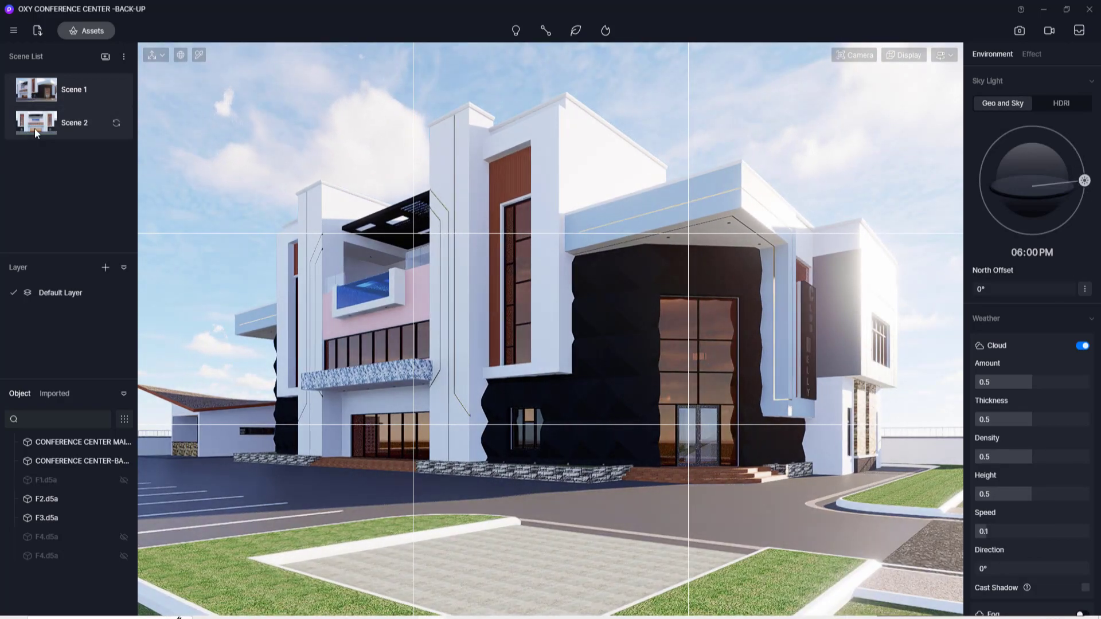
{"action": "left_click", "coordinate": [35, 128]}
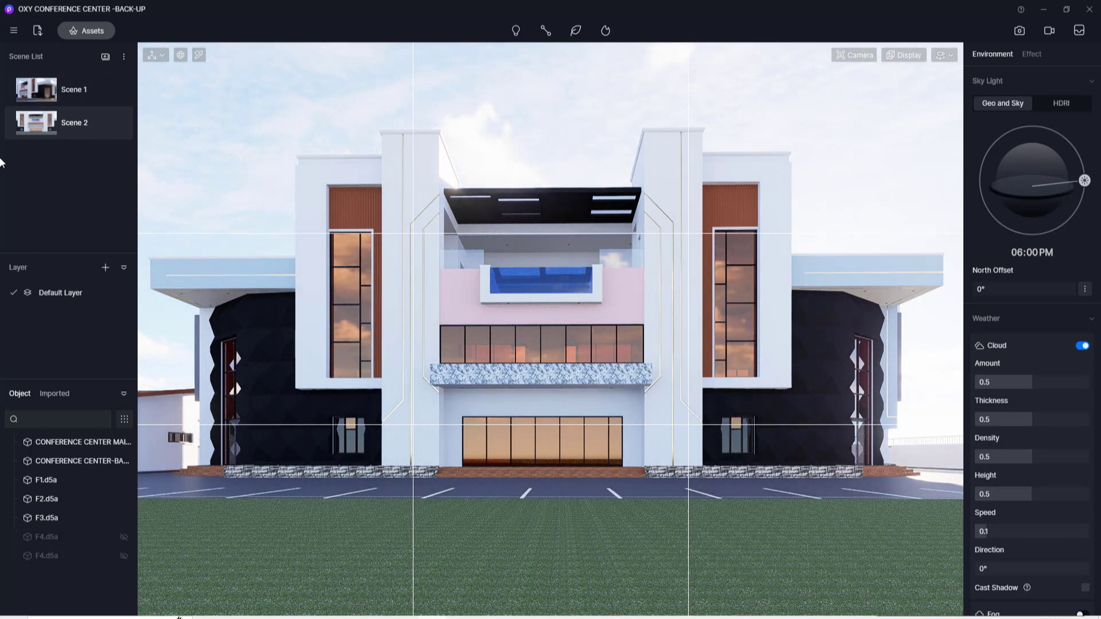
{"action": "left_click", "coordinate": [48, 81]}
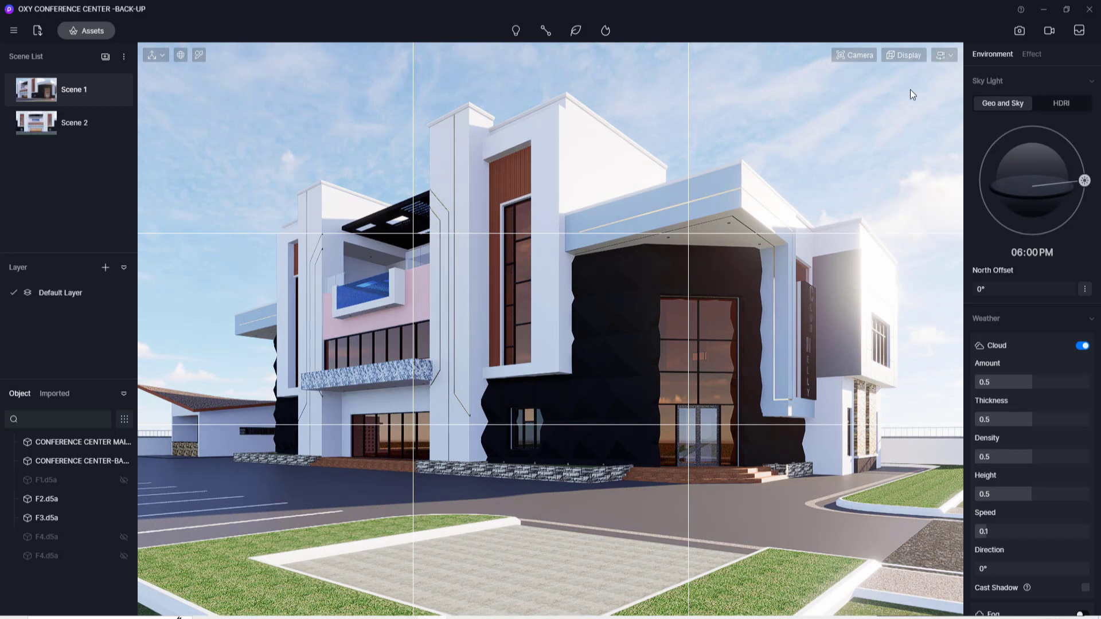
Switch navigation to Orbit and swing the camera away from Scene 1 to view the front facade from its opposite side.
{"action": "left_click", "coordinate": [943, 55]}
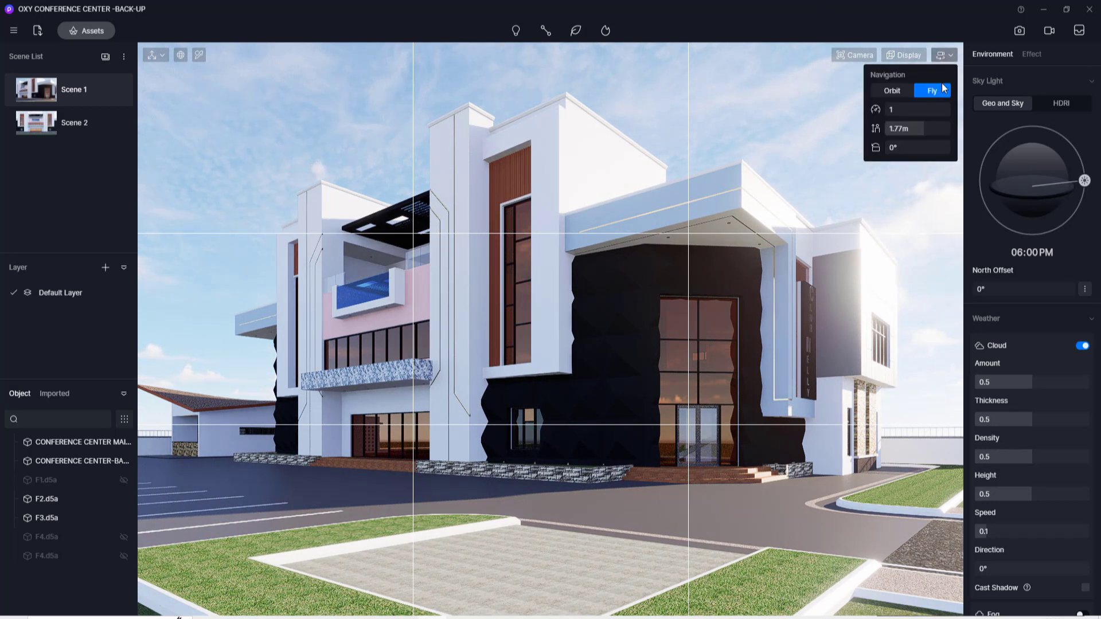
{"action": "left_click", "coordinate": [887, 92]}
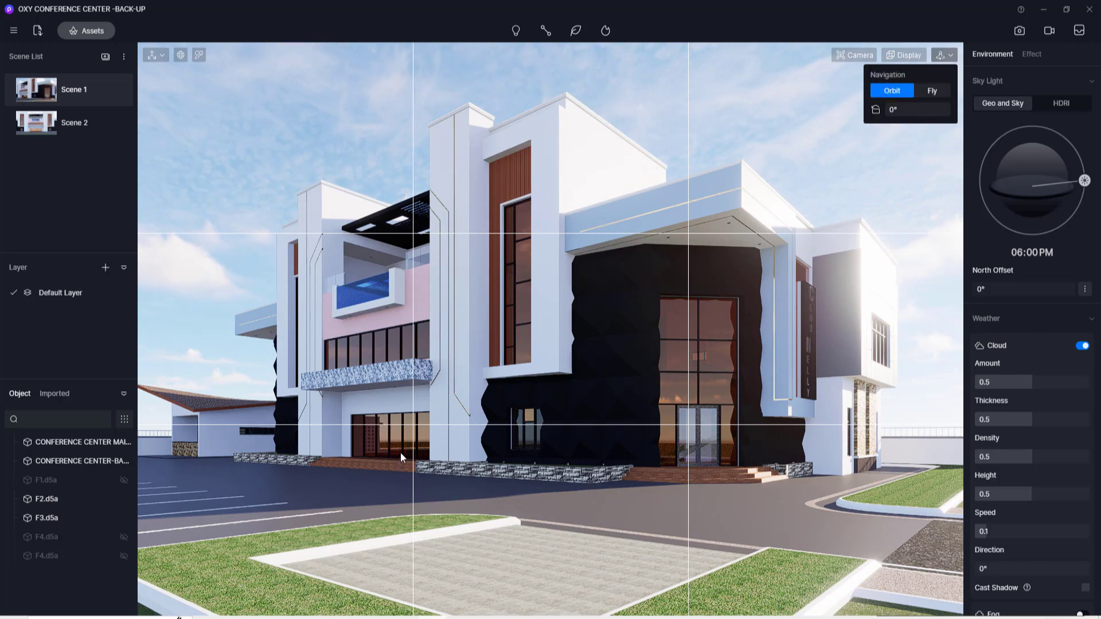
{"action": "middle_click_drag", "start_coordinate": [379, 464], "coordinate": [574, 438]}
{"action": "right_click_drag", "start_coordinate": [343, 463], "coordinate": [325, 497]}
Switch navigation back to Fly and raise the fly speed to 37.
{"action": "left_click", "coordinate": [942, 55]}
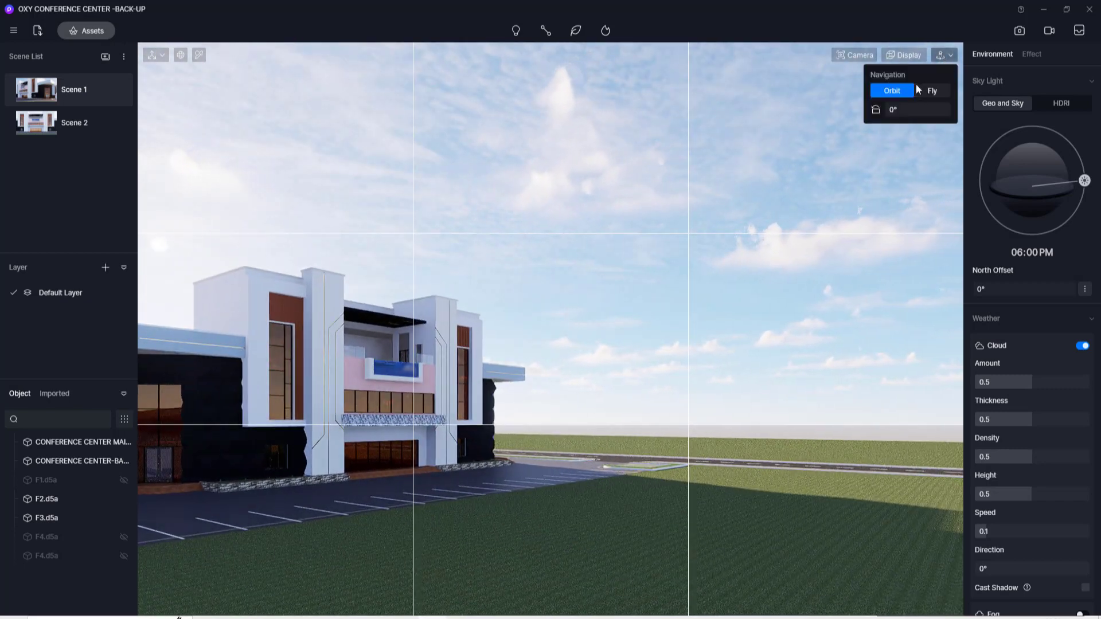
{"action": "left_click", "coordinate": [940, 90]}
{"action": "left_click_drag", "start_coordinate": [903, 109], "coordinate": [933, 110]}
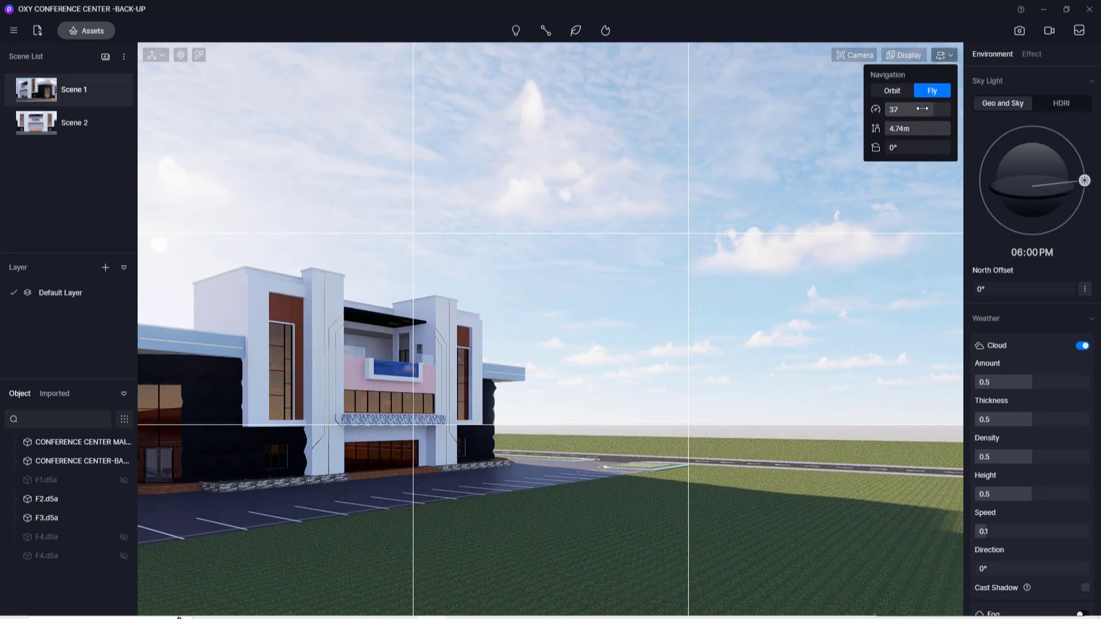
Fly the camera outside the fence on the building's opposite side and make F1.d5a visible again.
{"action": "key", "text": "a"}
{"action": "right_click_drag", "start_coordinate": [445, 241], "coordinate": [555, 420]}
{"action": "key", "text": "w"}
{"action": "key", "text": "a"}
{"action": "key", "text": "w"}
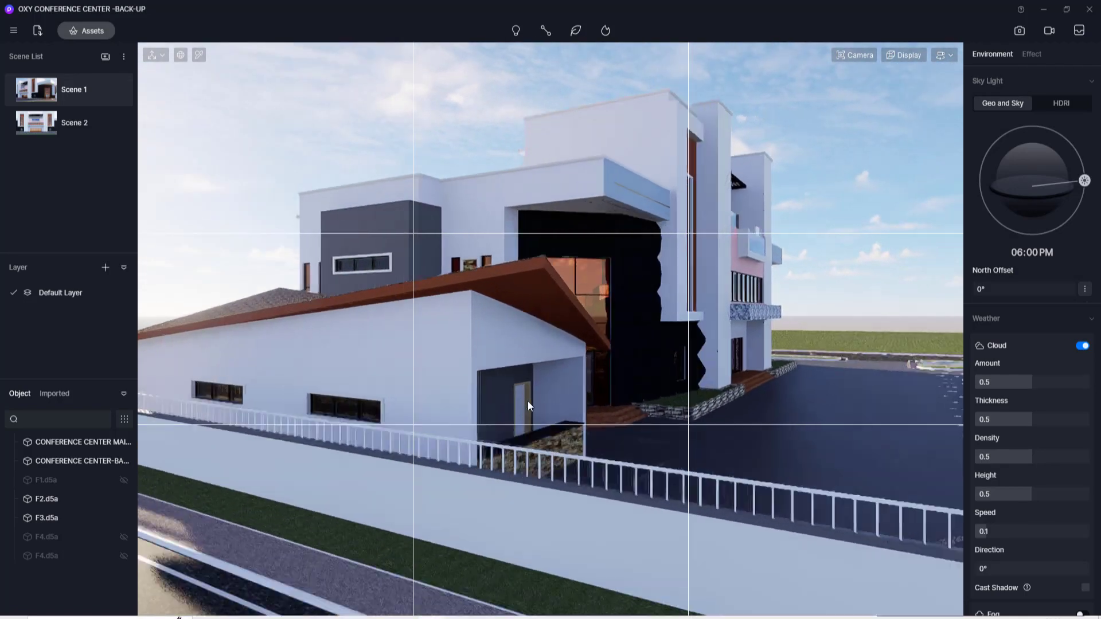
{"action": "left_click", "coordinate": [123, 480]}
{"action": "key", "text": "s"}
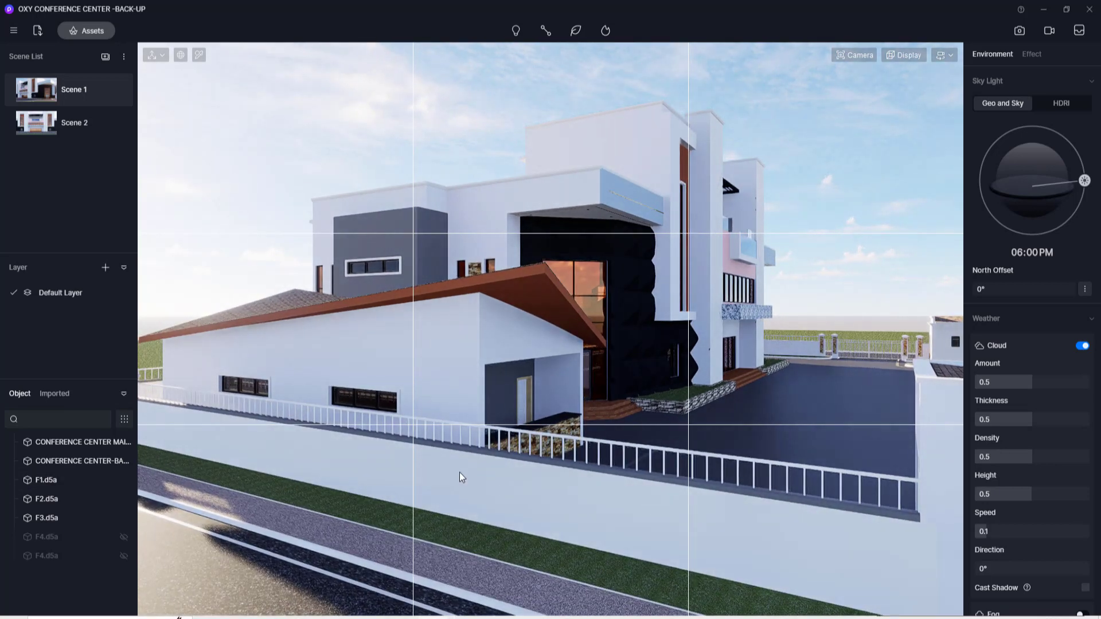
Hide the F3.d5a fence and the CONFERENCE CENTER-BAKE... building that block the view of the corner entrance.
{"action": "left_click", "coordinate": [526, 459]}
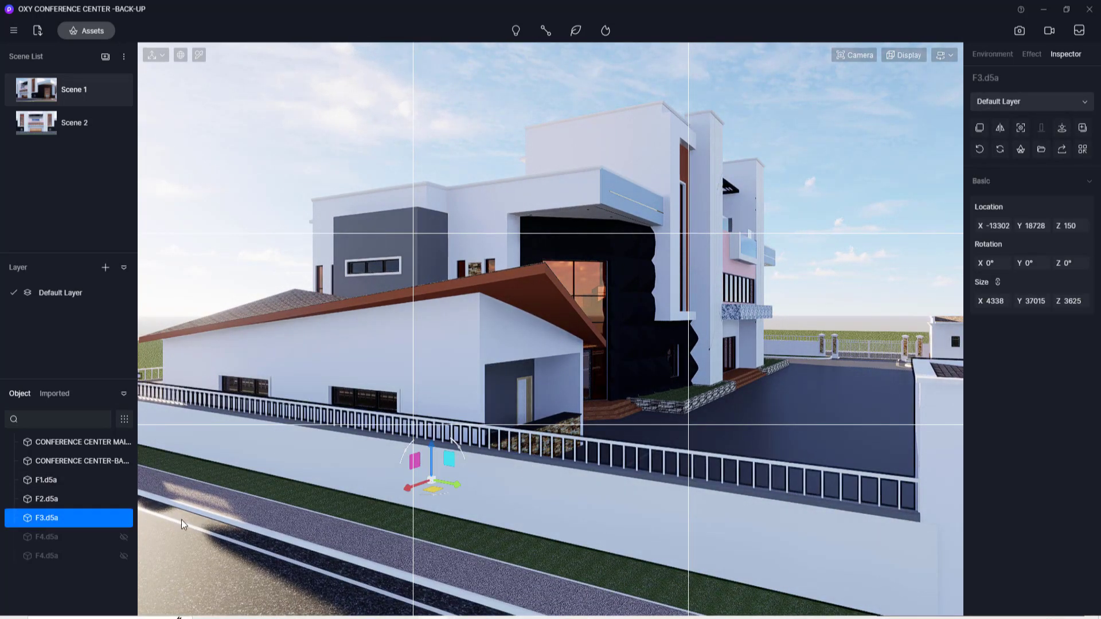
{"action": "left_click", "coordinate": [123, 518]}
{"action": "key", "text": "w"}
{"action": "right_click_drag", "start_coordinate": [146, 510], "coordinate": [210, 332]}
{"action": "key", "text": "s"}
{"action": "key", "text": "s"}
{"action": "left_click", "coordinate": [216, 304]}
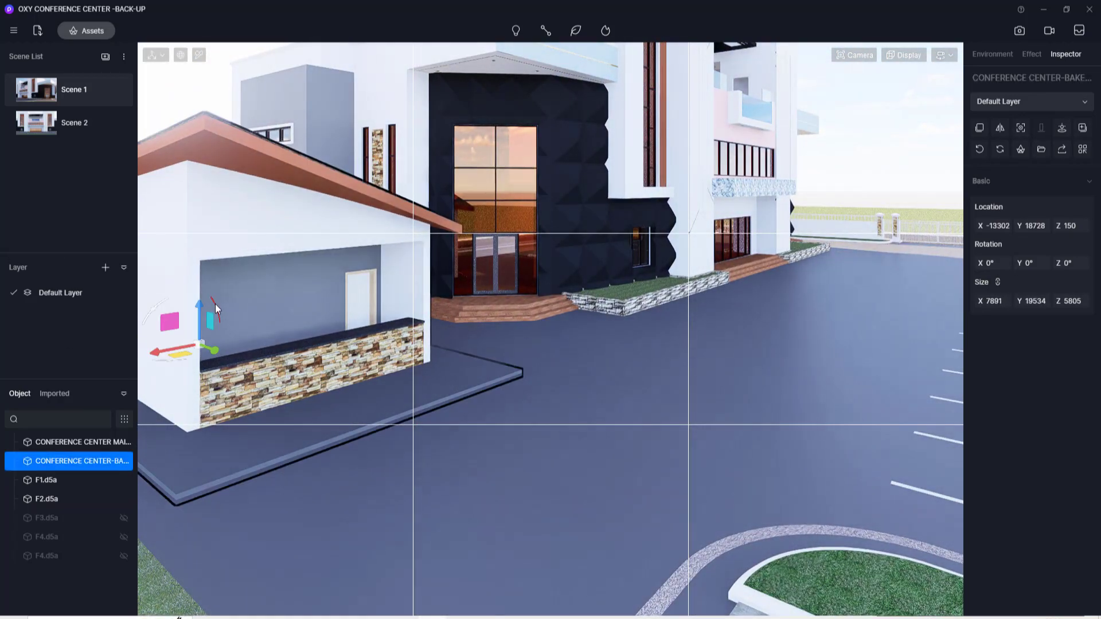
{"action": "left_click", "coordinate": [124, 461]}
Turn off two-point perspective and bring the camera round to the building's black corner entrance.
{"action": "right_click_drag", "start_coordinate": [617, 414], "coordinate": [523, 344]}
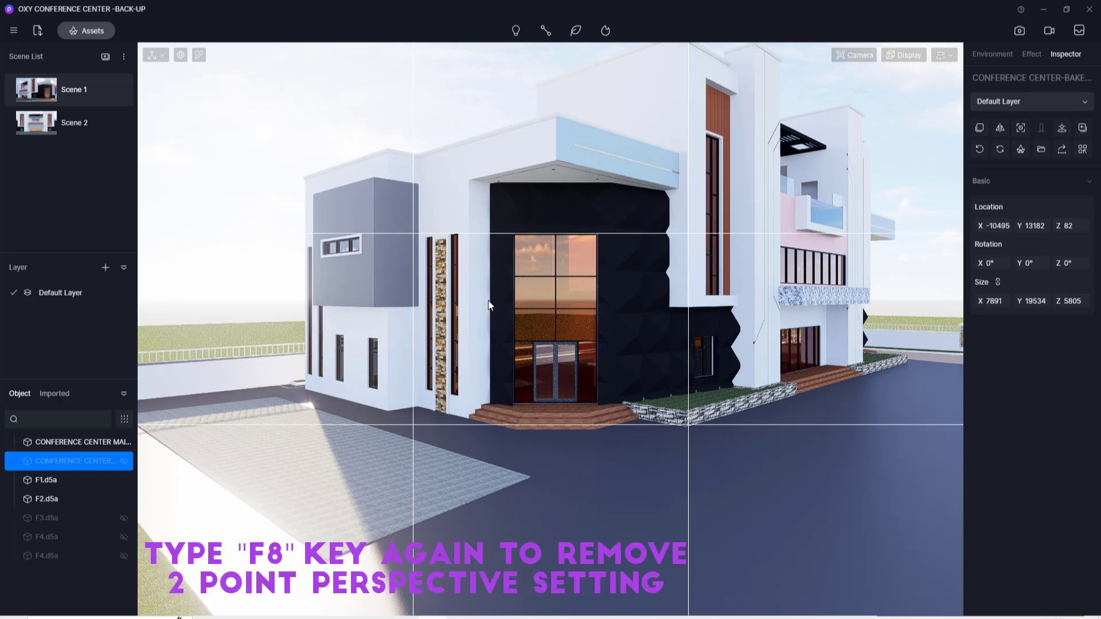
{"action": "key", "text": "F8"}
{"action": "scroll", "coordinate": [555, 450], "scroll_direction": "up", "scroll_amount": 6}
{"action": "scroll", "coordinate": [540, 204], "scroll_direction": "up", "scroll_amount": 3}
{"action": "scroll", "coordinate": [544, 225], "scroll_direction": "down", "scroll_amount": 6}
{"action": "right_click_drag", "start_coordinate": [566, 238], "coordinate": [423, 426]}
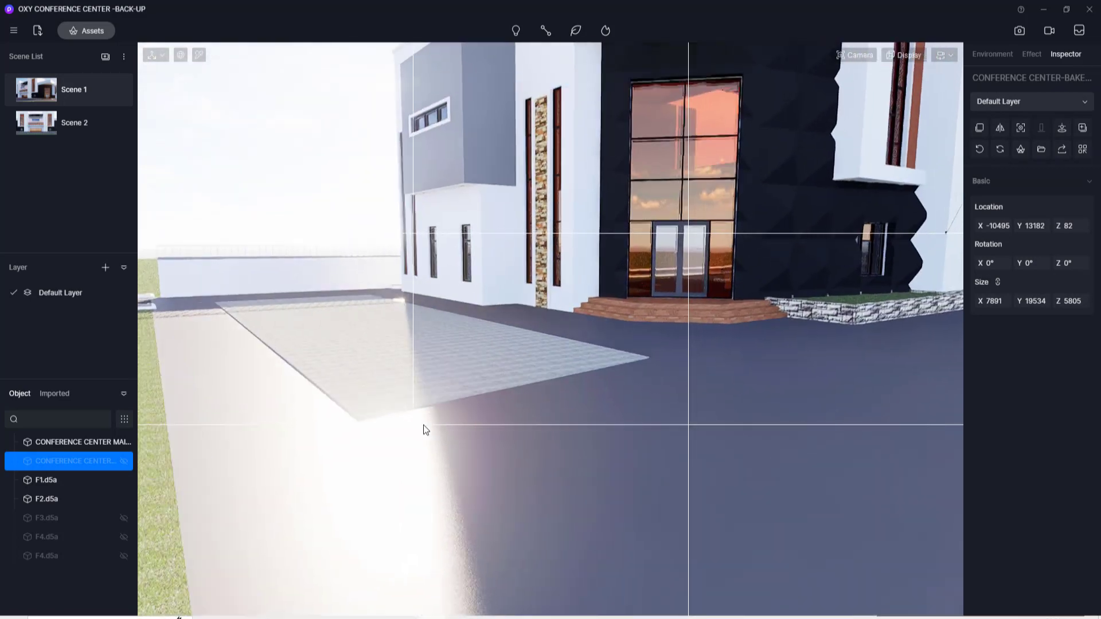
{"action": "scroll", "coordinate": [425, 426], "scroll_direction": "up", "scroll_amount": 2}
{"action": "scroll", "coordinate": [485, 353], "scroll_direction": "down", "scroll_amount": 4}
{"action": "right_click_drag", "start_coordinate": [505, 398], "coordinate": [524, 378]}
Set the fly speed to 10 and frame the corner entrance from a low camera height of about 1.4 m.
{"action": "left_click", "coordinate": [940, 56]}
{"action": "mouse_move", "coordinate": [913, 108]}
{"action": "left_mouse_down"}
{"action": "mouse_move", "coordinate": [885, 112]}
{"action": "mouse_move", "coordinate": [897, 112]}
{"action": "left_mouse_up"}
{"action": "key", "text": "s"}
{"action": "right_click_drag", "start_coordinate": [591, 282], "coordinate": [503, 300]}
{"action": "key", "text": "w"}
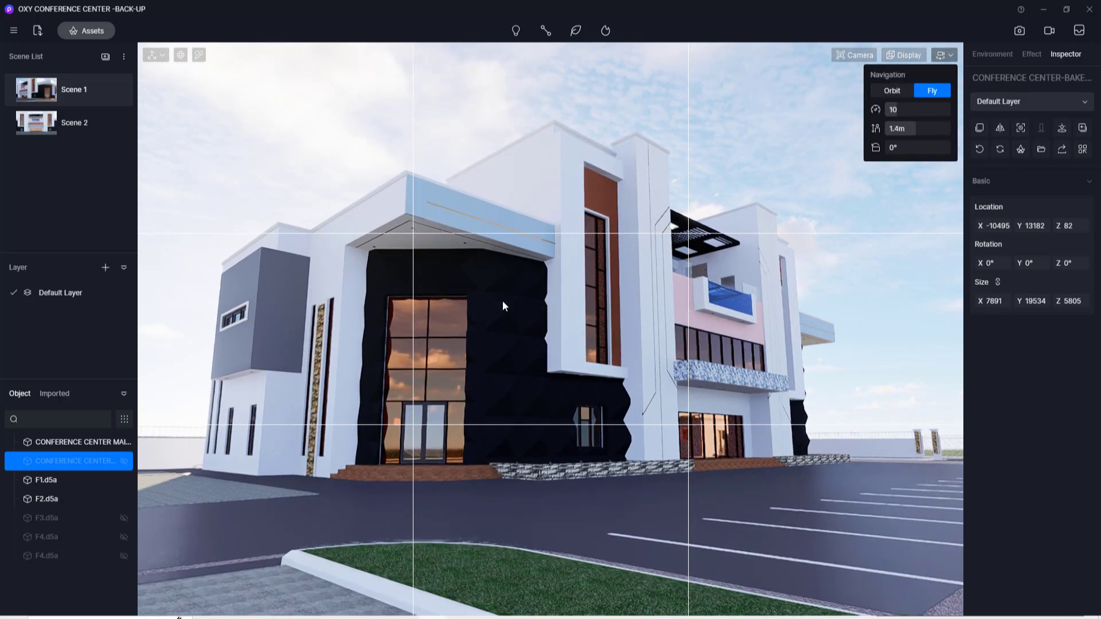
{"action": "left_click", "coordinate": [546, 290]}
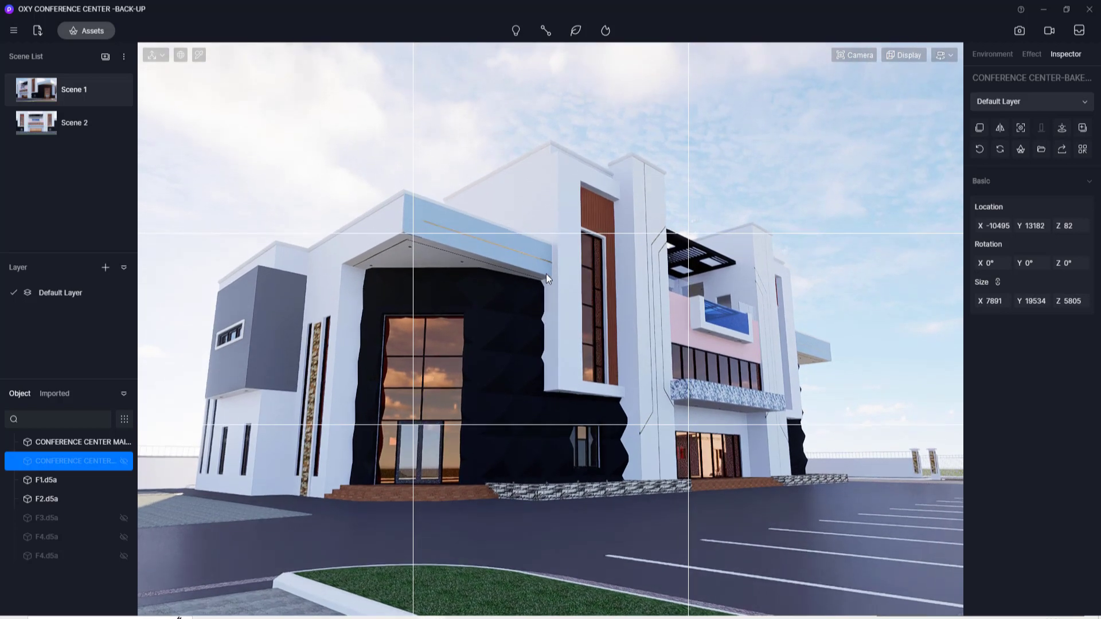
Turn on two-point perspective and reposition the camera so the corner facade fills the frame against the grid lines.
{"action": "key", "text": "p"}
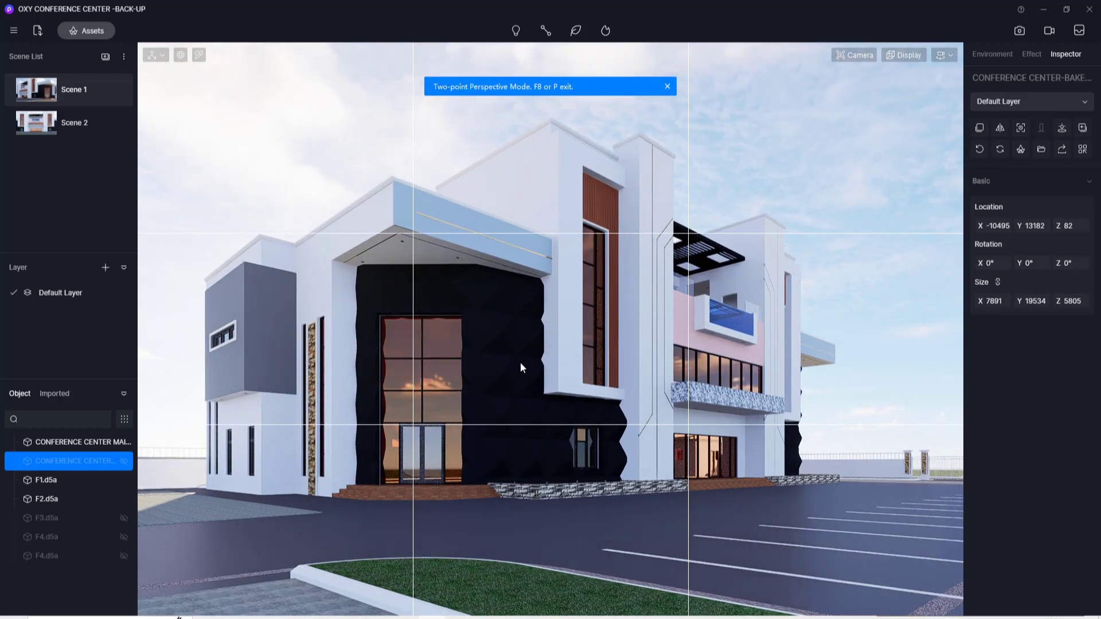
{"action": "left_click_drag", "start_coordinate": [517, 361], "coordinate": [496, 400], "text": "alt"}
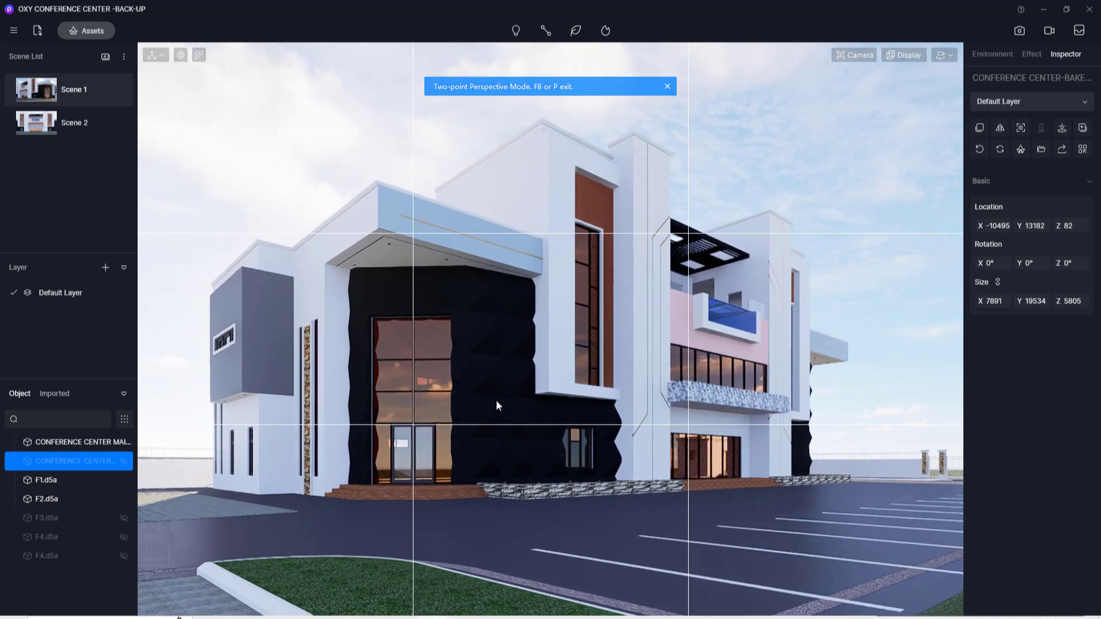
{"action": "scroll", "coordinate": [490, 400], "scroll_direction": "up", "scroll_amount": 2}
{"action": "scroll", "coordinate": [441, 399], "scroll_direction": "up", "scroll_amount": 2}
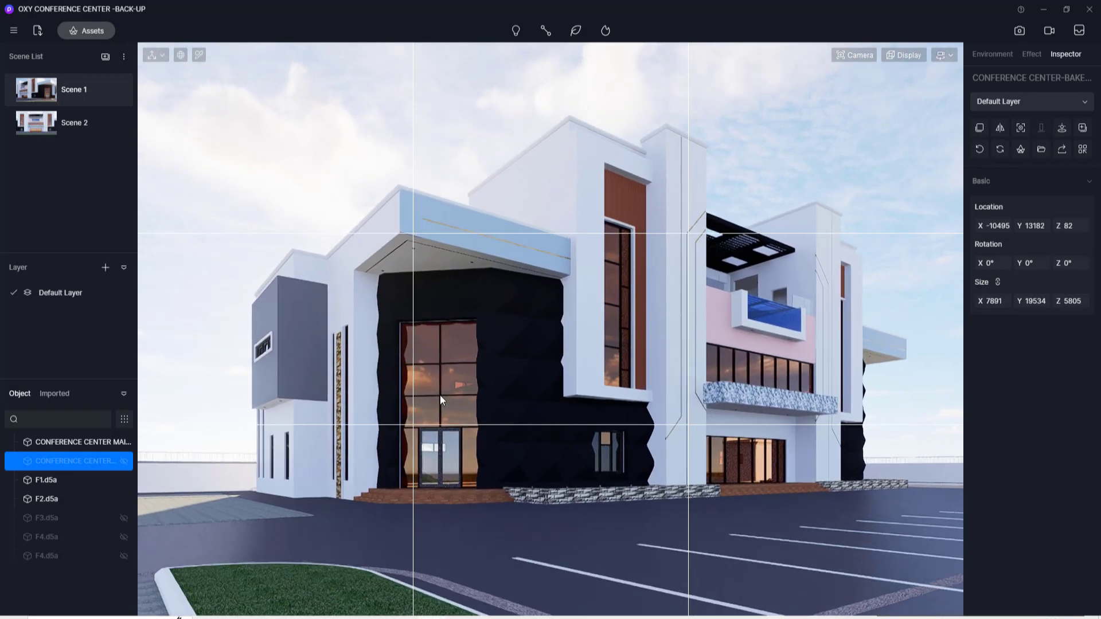
{"action": "scroll", "coordinate": [440, 395], "scroll_direction": "up", "scroll_amount": 1}
{"action": "scroll", "coordinate": [482, 389], "scroll_direction": "up", "scroll_amount": 1}
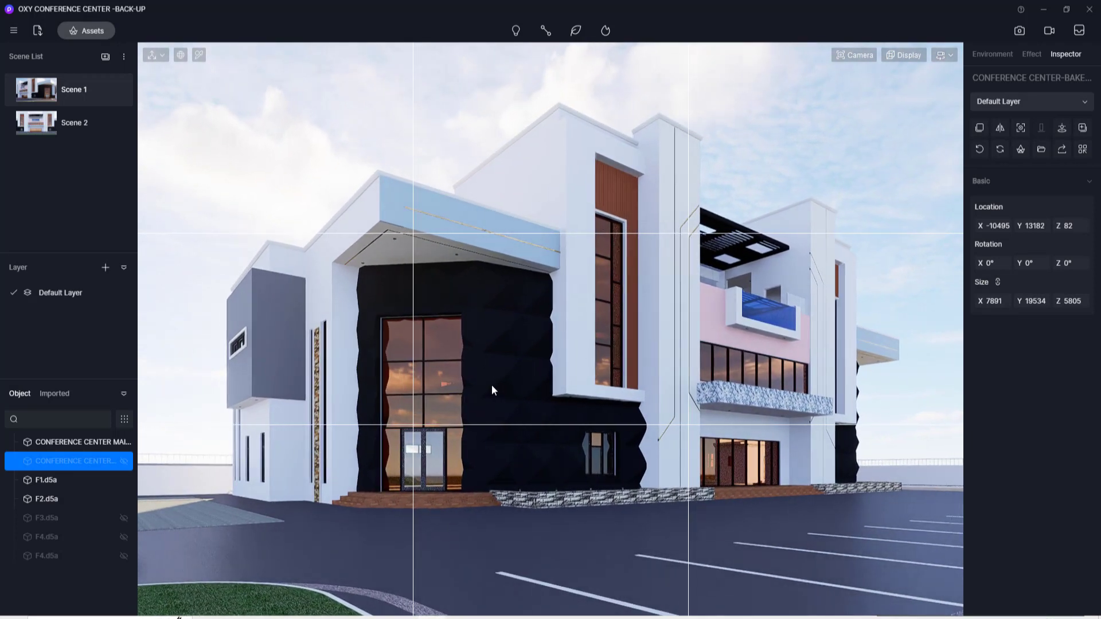
{"action": "scroll", "coordinate": [493, 385], "scroll_direction": "up", "scroll_amount": 1}
{"action": "scroll", "coordinate": [496, 379], "scroll_direction": "up", "scroll_amount": 1}
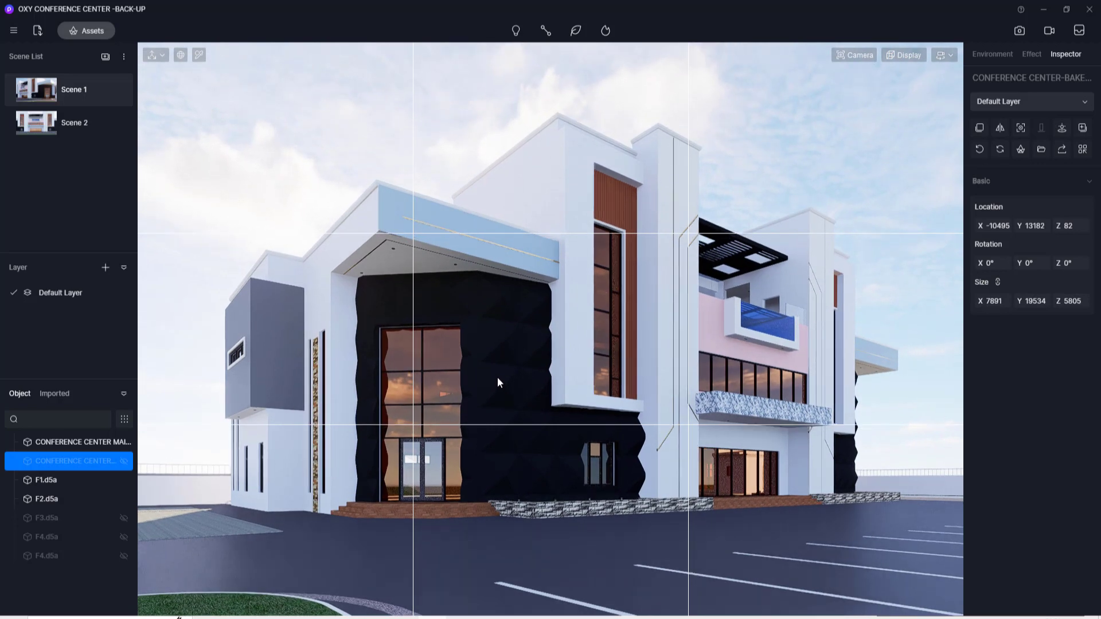
{"action": "scroll", "coordinate": [497, 377], "scroll_direction": "up", "scroll_amount": 1}
{"action": "scroll", "coordinate": [513, 377], "scroll_direction": "up", "scroll_amount": 1}
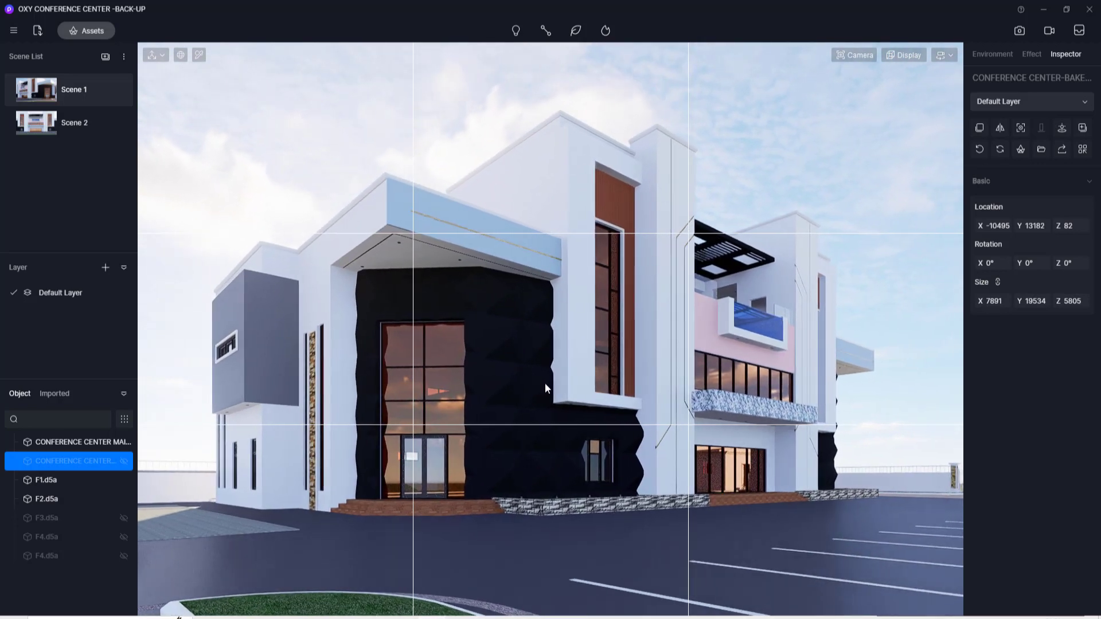
{"action": "scroll", "coordinate": [440, 371], "scroll_direction": "up", "scroll_amount": 1}
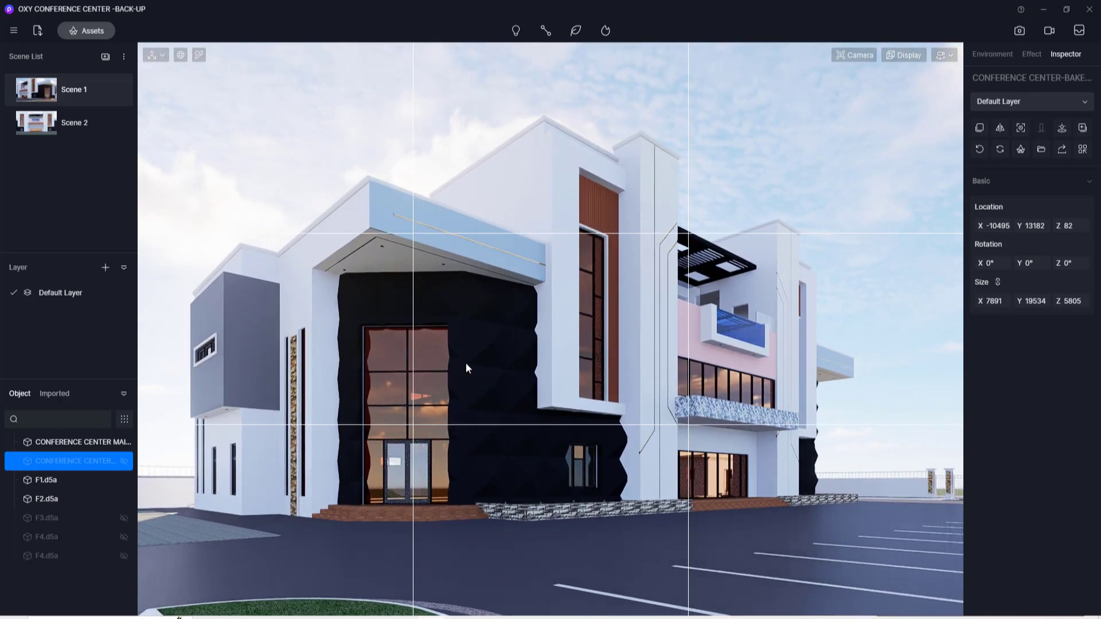
{"action": "scroll", "coordinate": [466, 364], "scroll_direction": "up", "scroll_amount": 1}
{"action": "scroll", "coordinate": [476, 365], "scroll_direction": "up", "scroll_amount": 1}
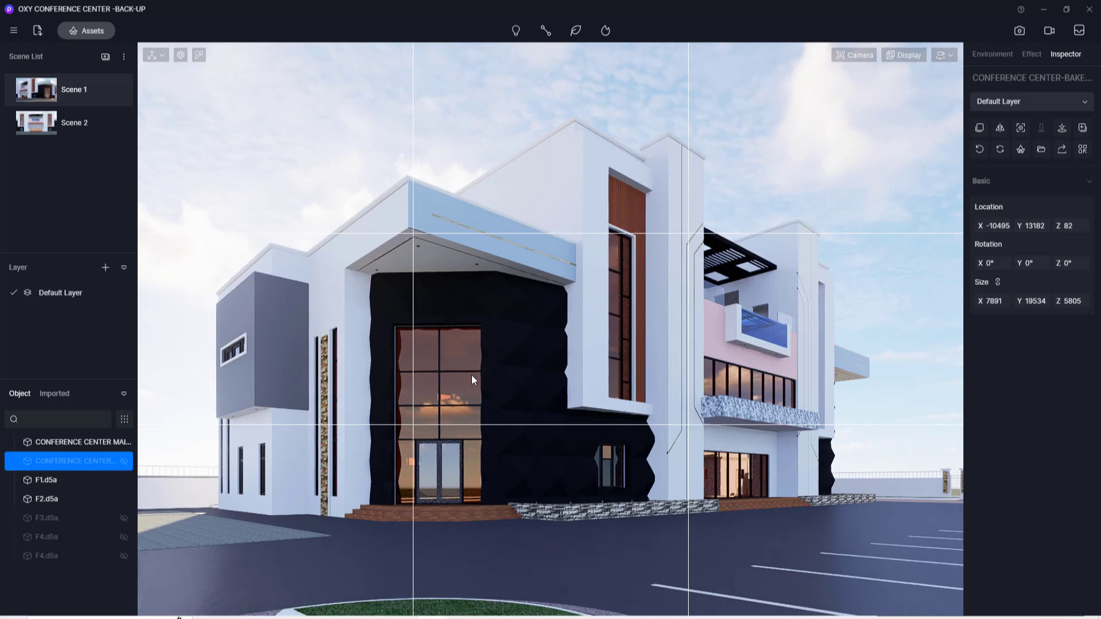
{"action": "scroll", "coordinate": [471, 375], "scroll_direction": "up", "scroll_amount": 1}
{"action": "scroll", "coordinate": [465, 373], "scroll_direction": "up", "scroll_amount": 1}
Fine-tune the camera height and angle to put the canopy corner on a vertical grid line, clear the selection and save a new scene.
{"action": "right_click_drag", "start_coordinate": [463, 373], "coordinate": [500, 368]}
{"action": "key", "text": "q"}
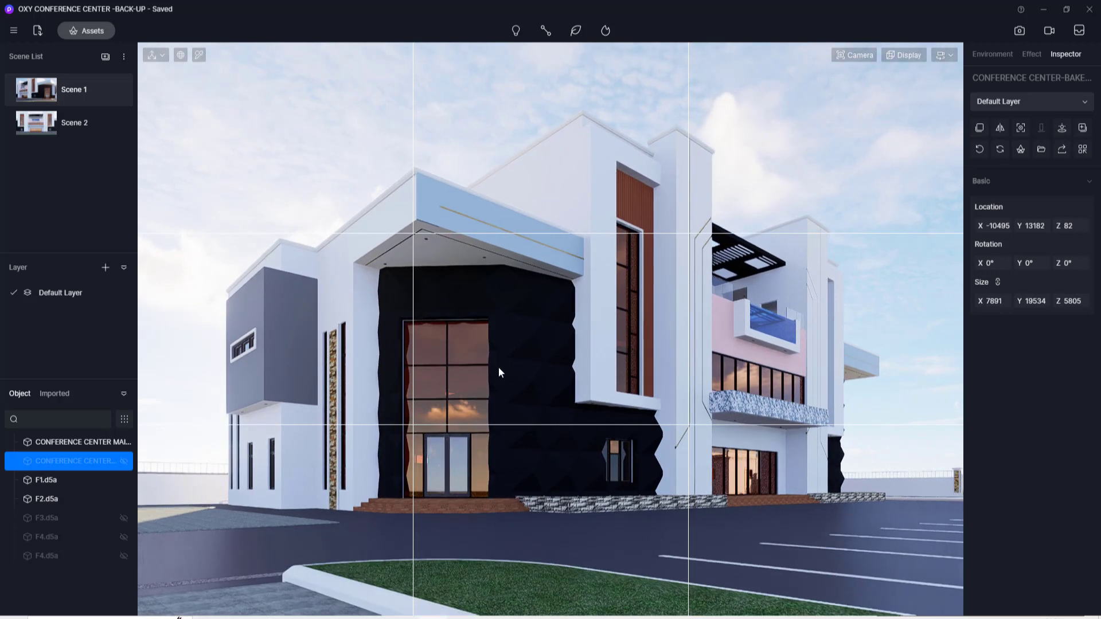
{"action": "scroll", "coordinate": [475, 376], "scroll_direction": "up", "scroll_amount": 2}
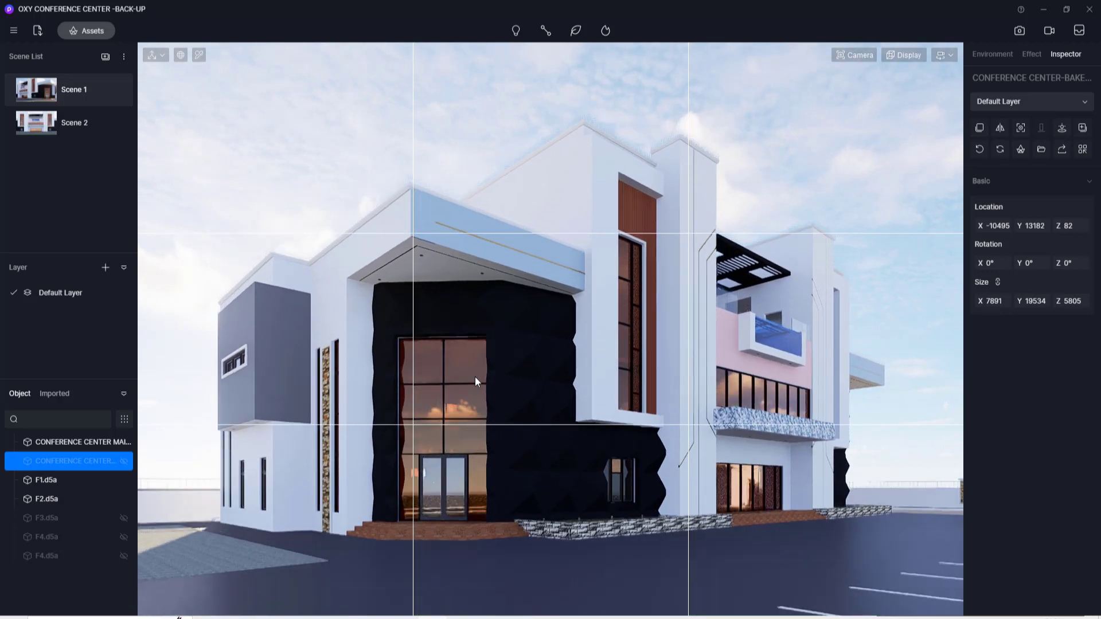
{"action": "key", "text": "q"}
{"action": "scroll", "coordinate": [490, 373], "scroll_direction": "down", "scroll_amount": 3}
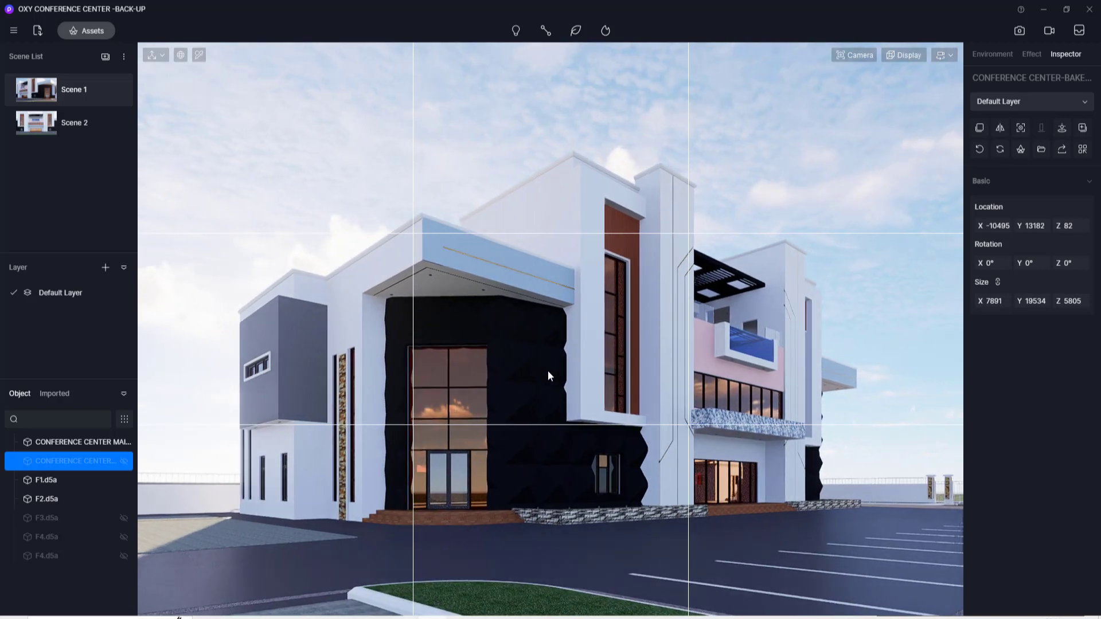
{"action": "key", "text": "Escape"}
{"action": "key", "text": "d"}
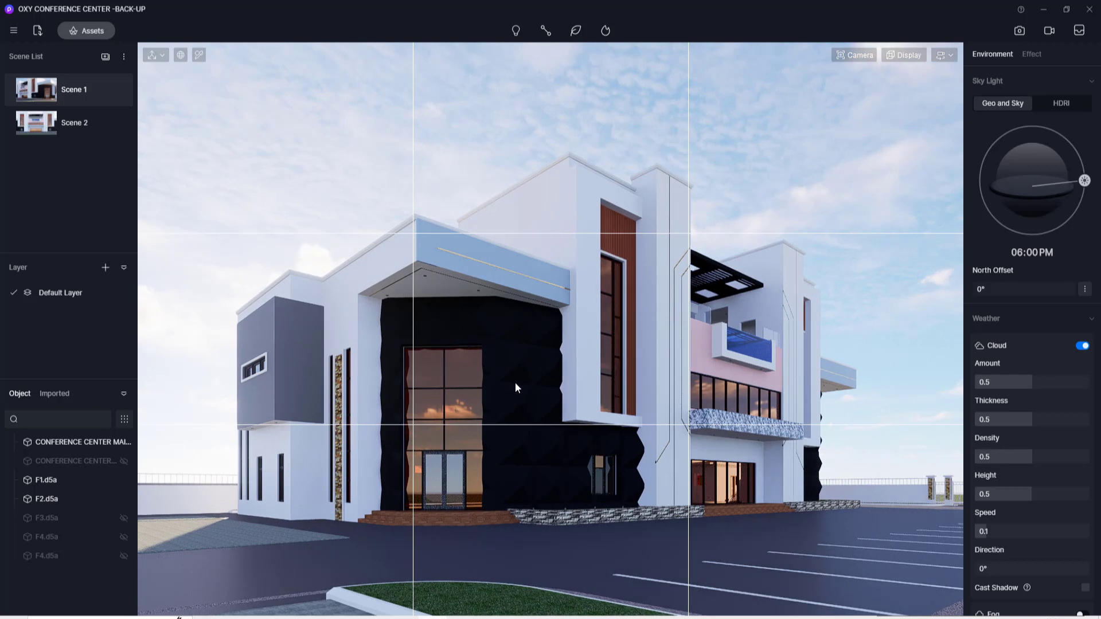
{"action": "right_click_drag", "start_coordinate": [520, 384], "coordinate": [528, 415]}
{"action": "mouse_move", "coordinate": [93, 75]}
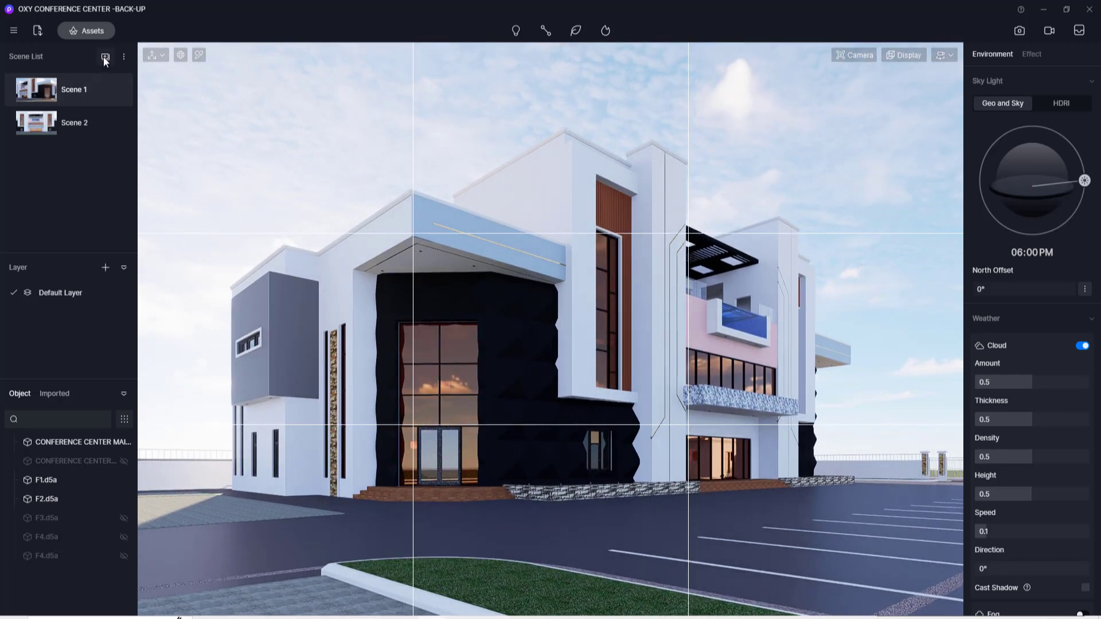
{"action": "left_click", "coordinate": [105, 58]}
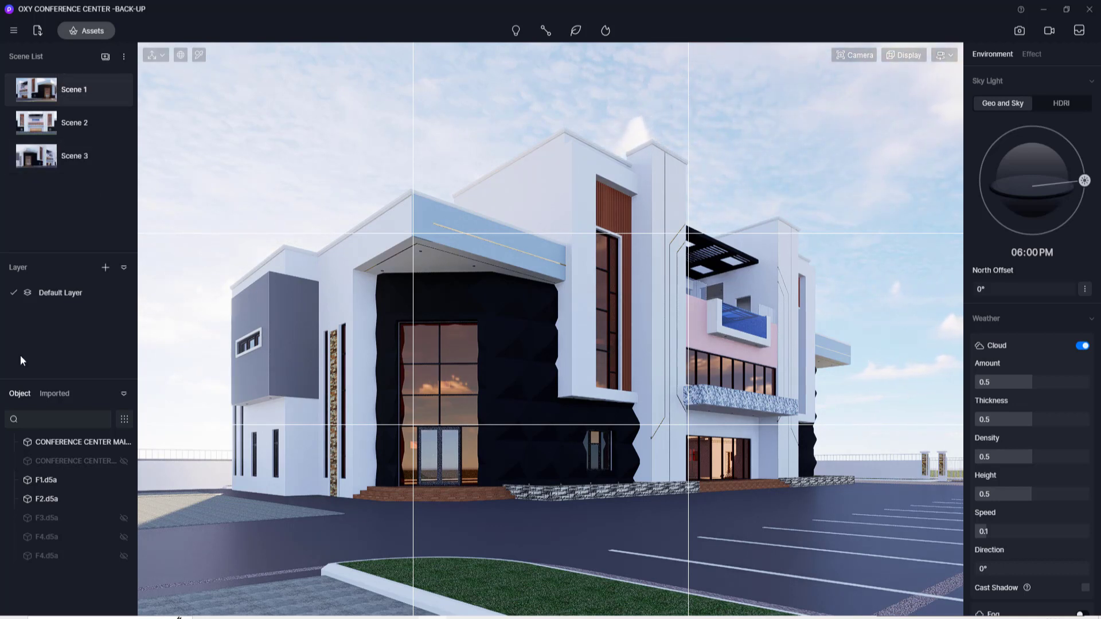
Make F3.d5a and both F4.d5a objects visible again.
{"action": "left_click", "coordinate": [124, 518]}
{"action": "left_click", "coordinate": [124, 537]}
{"action": "left_click", "coordinate": [124, 555]}
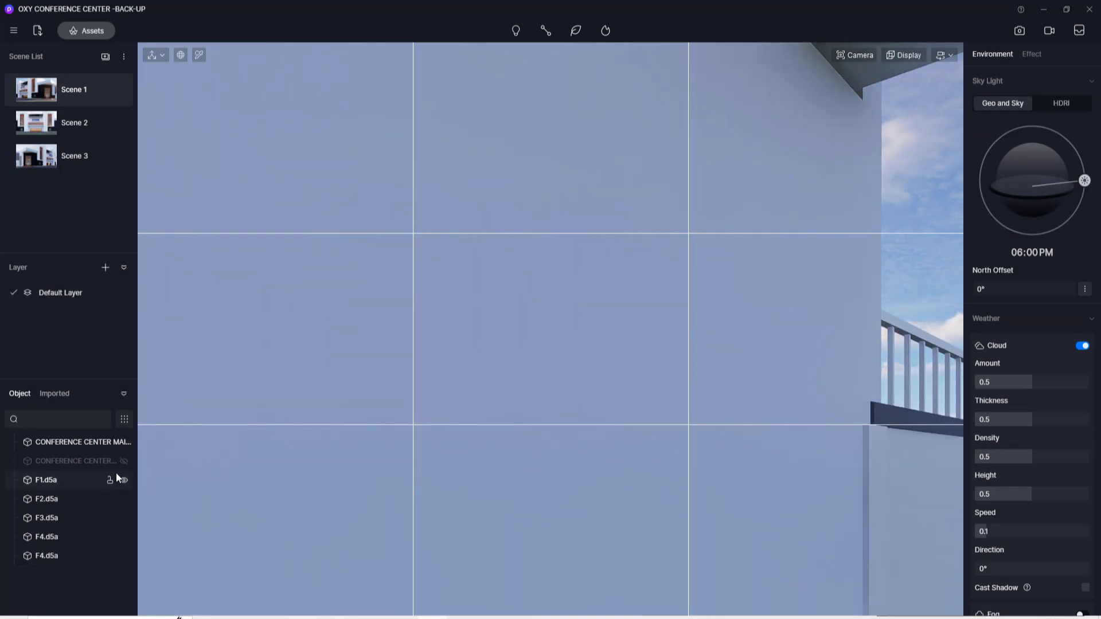
Return to regular perspective, swing the camera up to an aerial view of the site, and show the CONFERENCE CENTER-BAKE... building again.
{"action": "scroll", "coordinate": [364, 362], "scroll_direction": "down", "scroll_amount": 3}
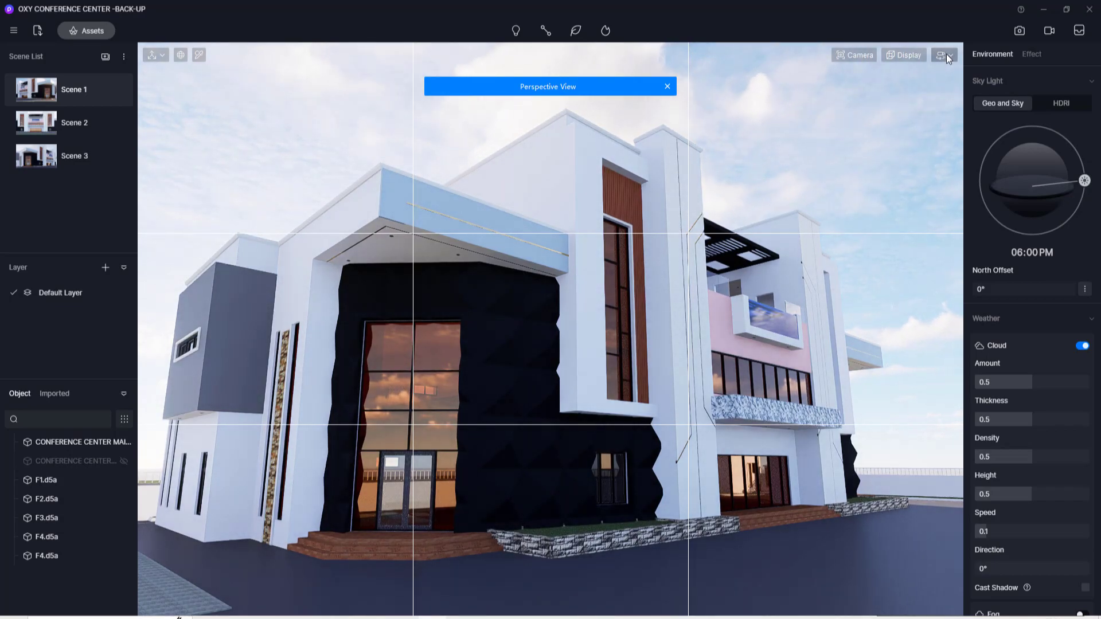
{"action": "left_click", "coordinate": [946, 54]}
{"action": "right_click_drag", "start_coordinate": [477, 369], "coordinate": [873, 268]}
{"action": "scroll", "coordinate": [597, 462], "scroll_direction": "down", "scroll_amount": 3}
{"action": "scroll", "coordinate": [637, 327], "scroll_direction": "down", "scroll_amount": 4}
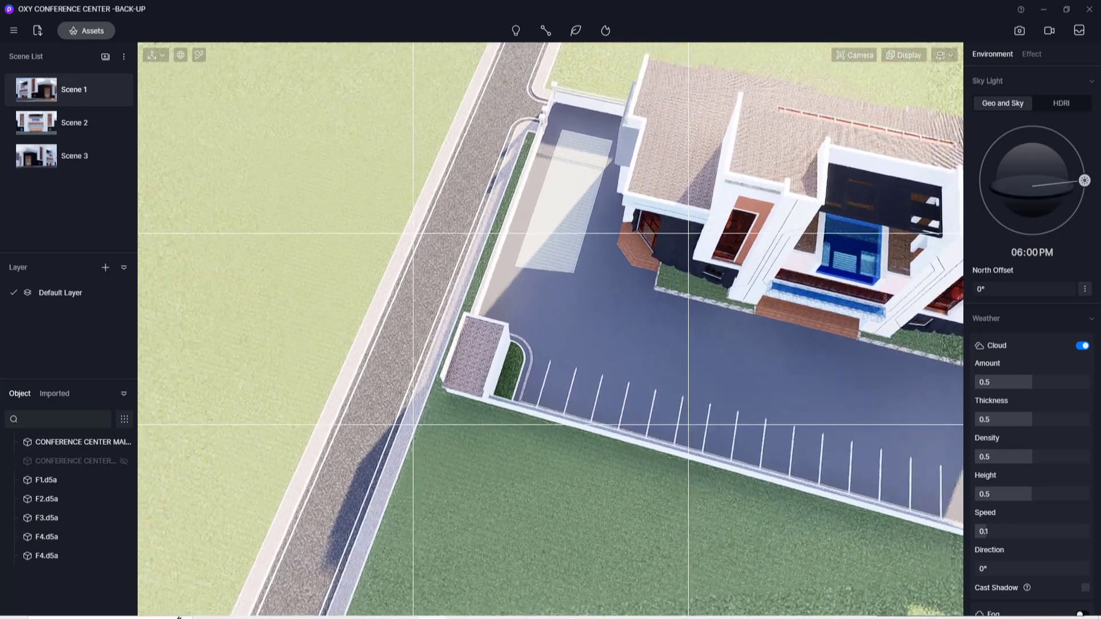
{"action": "right_click_drag", "start_coordinate": [648, 282], "coordinate": [828, 256]}
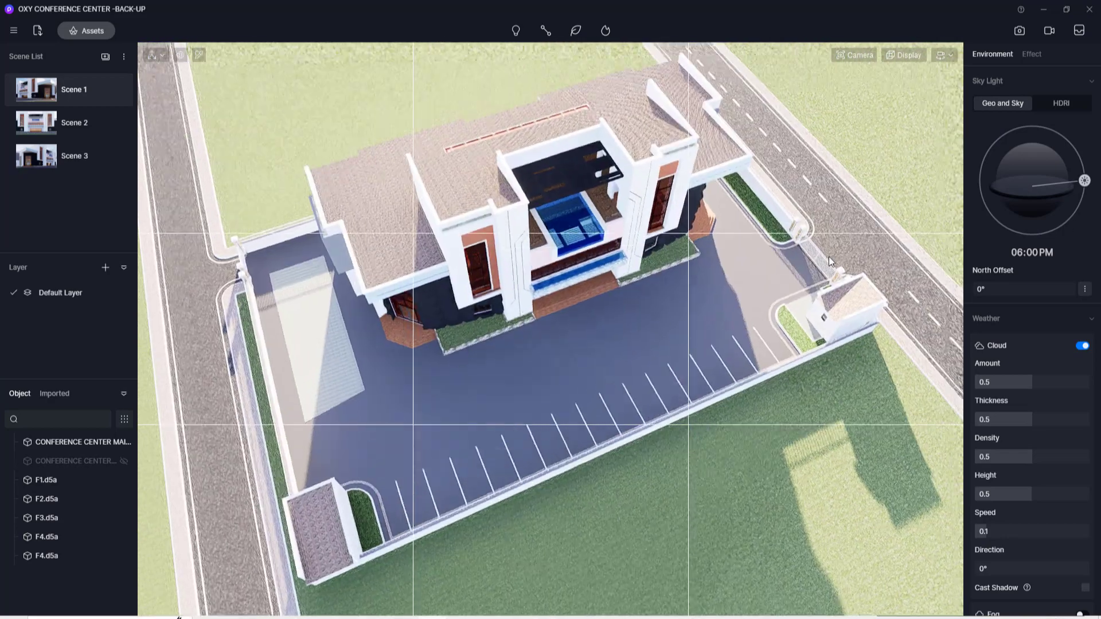
{"action": "left_click", "coordinate": [124, 462]}
Swing the aerial view round to look diagonally over the parking lot from the gate side of the compound.
{"action": "scroll", "coordinate": [358, 390], "scroll_direction": "up", "scroll_amount": 3}
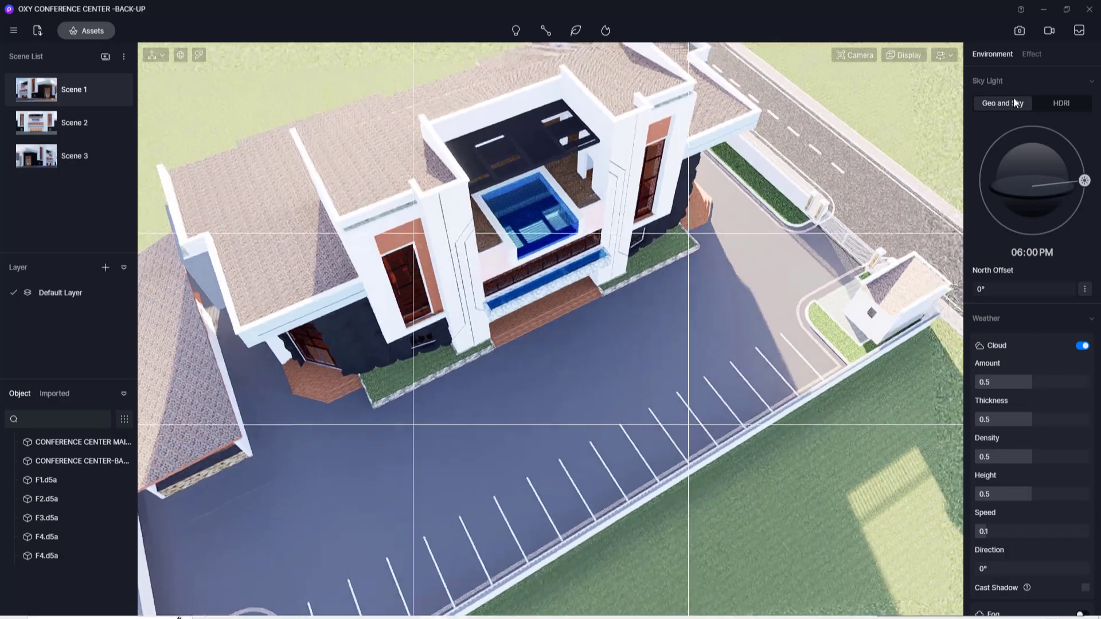
{"action": "scroll", "coordinate": [573, 307], "scroll_direction": "up", "scroll_amount": 10}
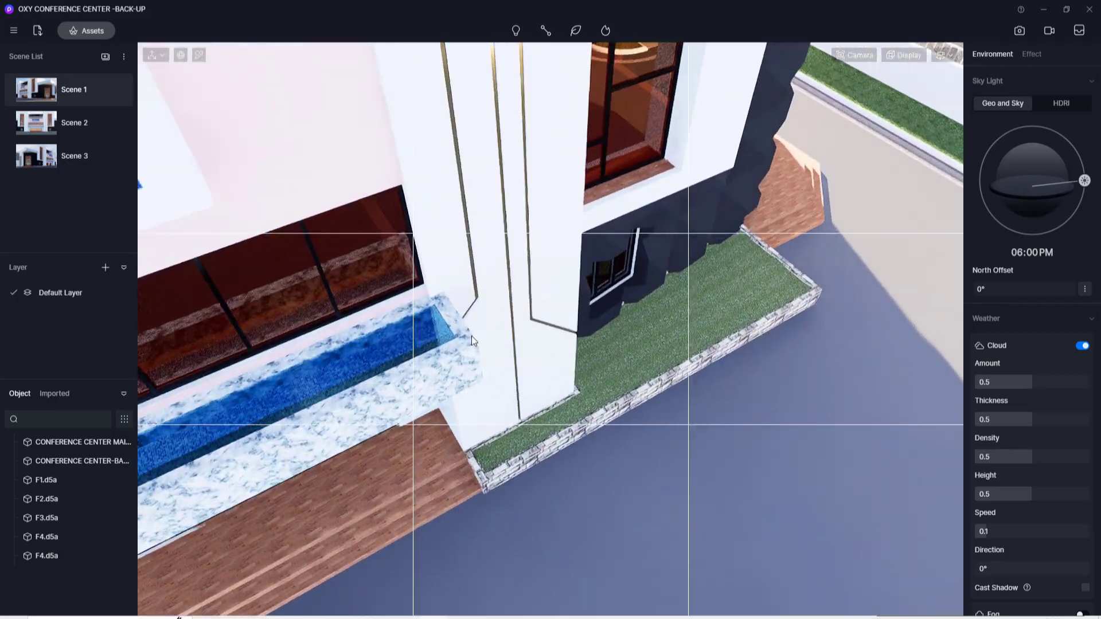
{"action": "scroll", "coordinate": [514, 335], "scroll_direction": "down", "scroll_amount": 10}
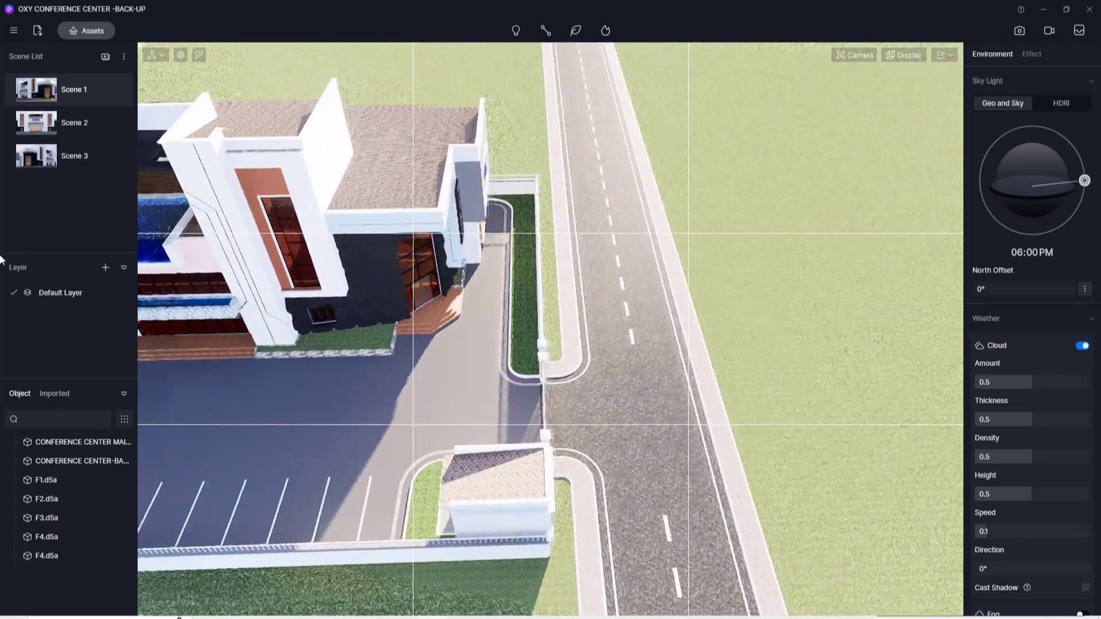
{"action": "right_click_drag", "start_coordinate": [1, 257], "coordinate": [579, 350]}
{"action": "scroll", "coordinate": [589, 317], "scroll_direction": "down", "scroll_amount": 6}
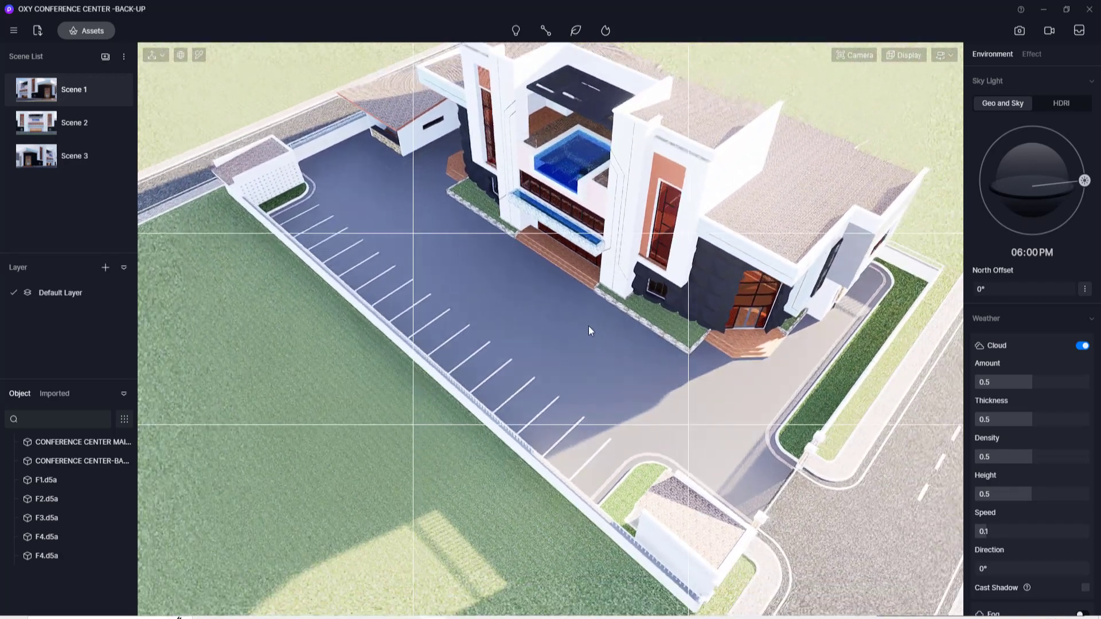
Set the camera's field of view to 45° and pull the aerial view back to fit the whole compound.
{"action": "left_click", "coordinate": [864, 58]}
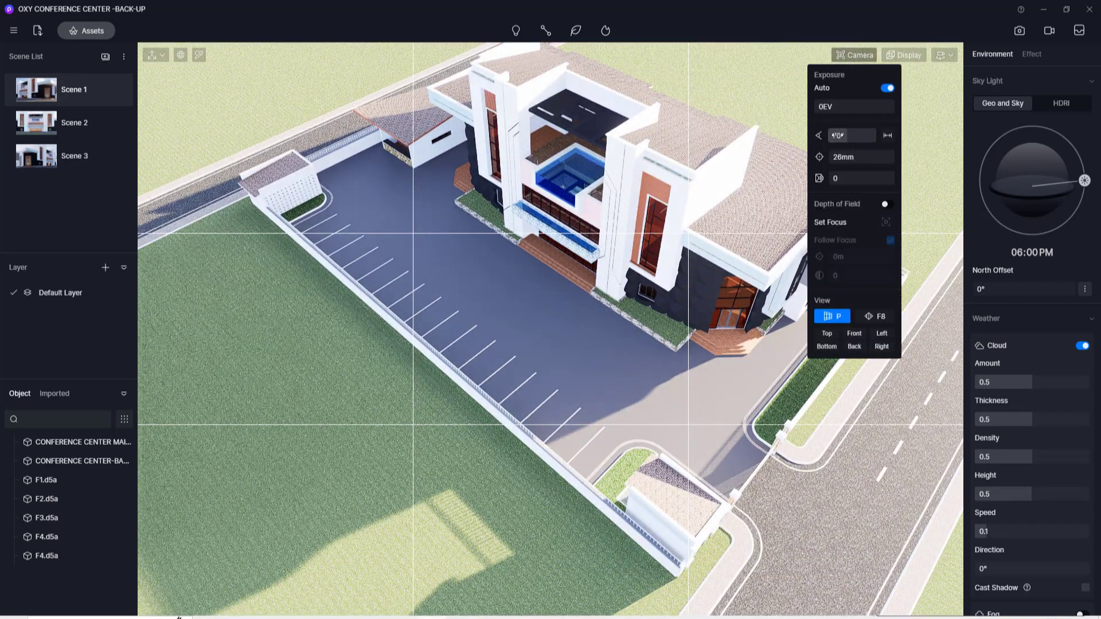
{"action": "type", "text": "45"}
{"action": "left_click", "coordinate": [701, 369]}
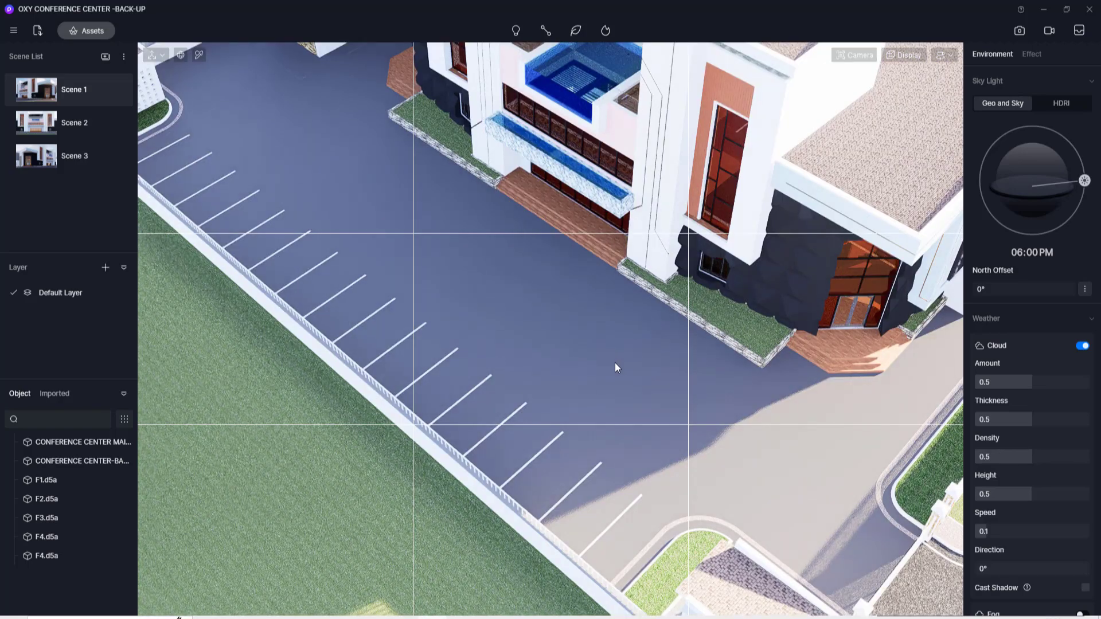
{"action": "scroll", "coordinate": [606, 338], "scroll_direction": "down", "scroll_amount": 4}
{"action": "scroll", "coordinate": [599, 339], "scroll_direction": "down", "scroll_amount": 2}
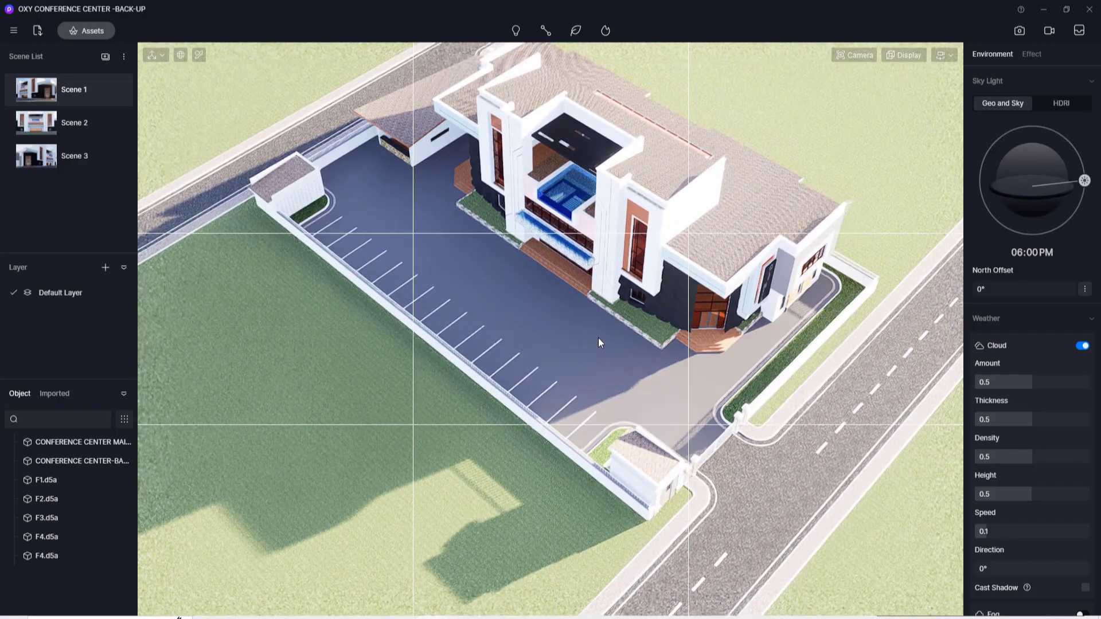
Reframe the aerial view closer on the conference center, with the parking lot running diagonally in front of it.
{"action": "middle_click_drag", "start_coordinate": [619, 292], "coordinate": [605, 317]}
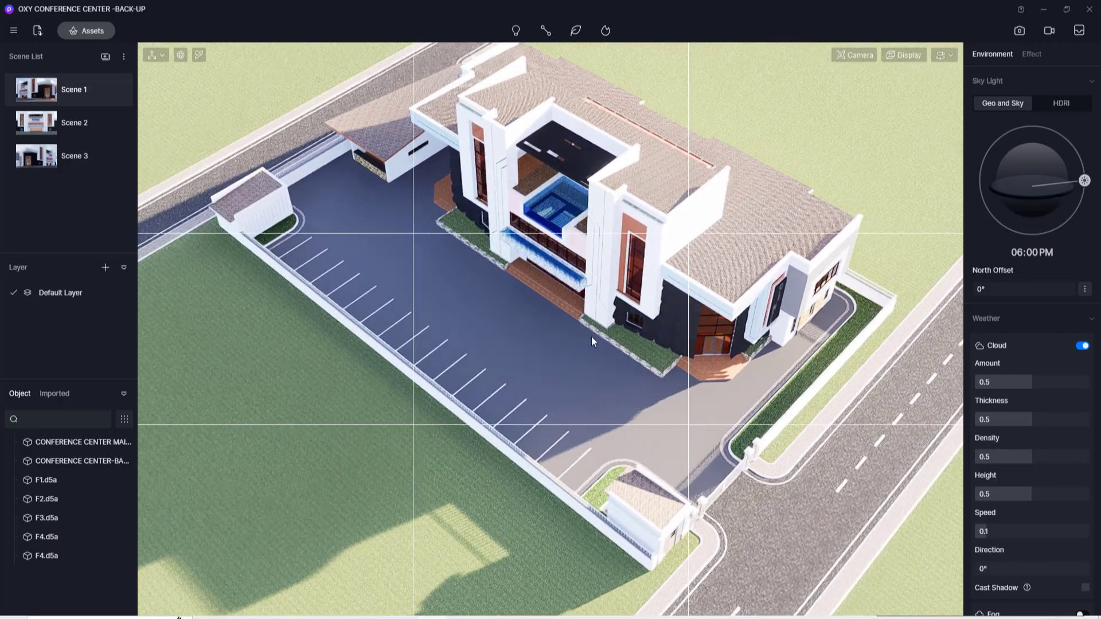
{"action": "scroll", "coordinate": [617, 318], "scroll_direction": "up", "scroll_amount": 5}
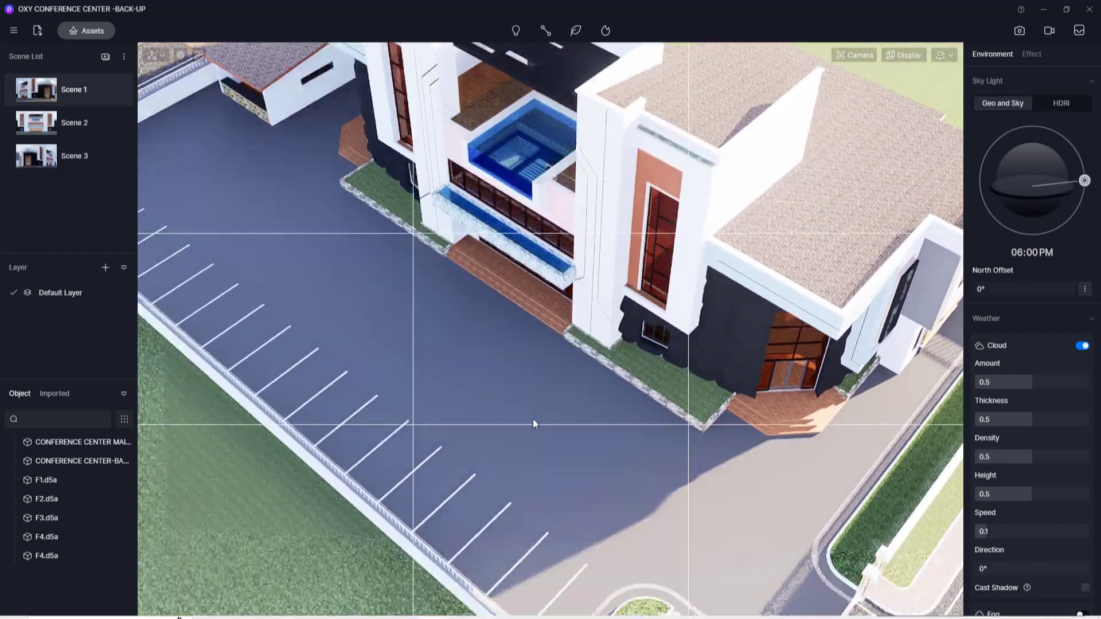
{"action": "scroll", "coordinate": [564, 377], "scroll_direction": "down", "scroll_amount": 4}
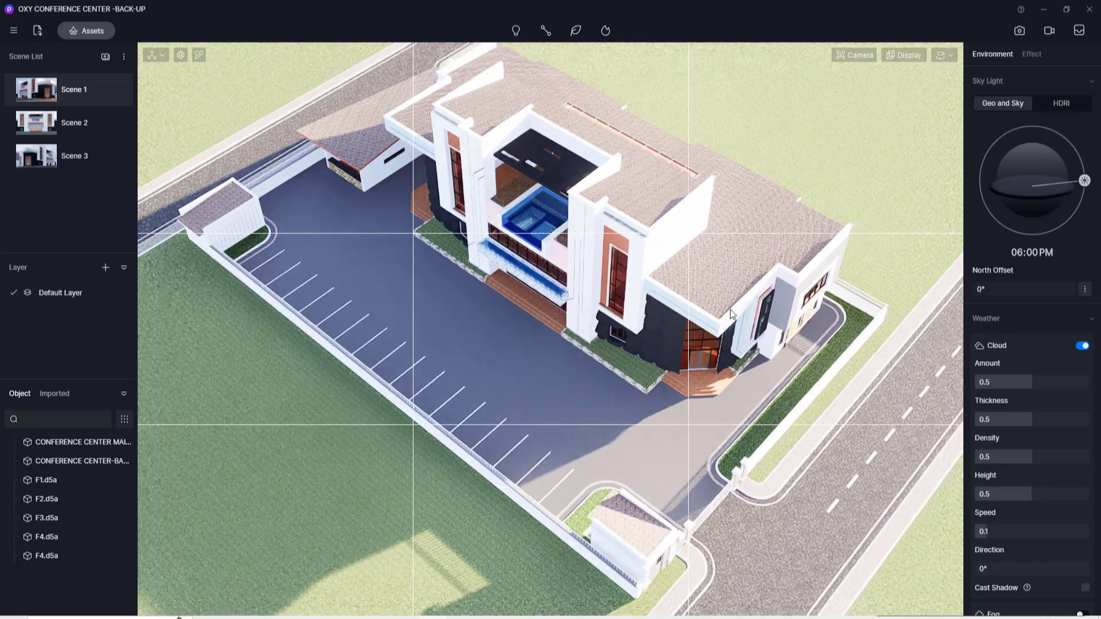
{"action": "scroll", "coordinate": [614, 360], "scroll_direction": "up", "scroll_amount": 4}
{"action": "scroll", "coordinate": [588, 350], "scroll_direction": "up", "scroll_amount": 3}
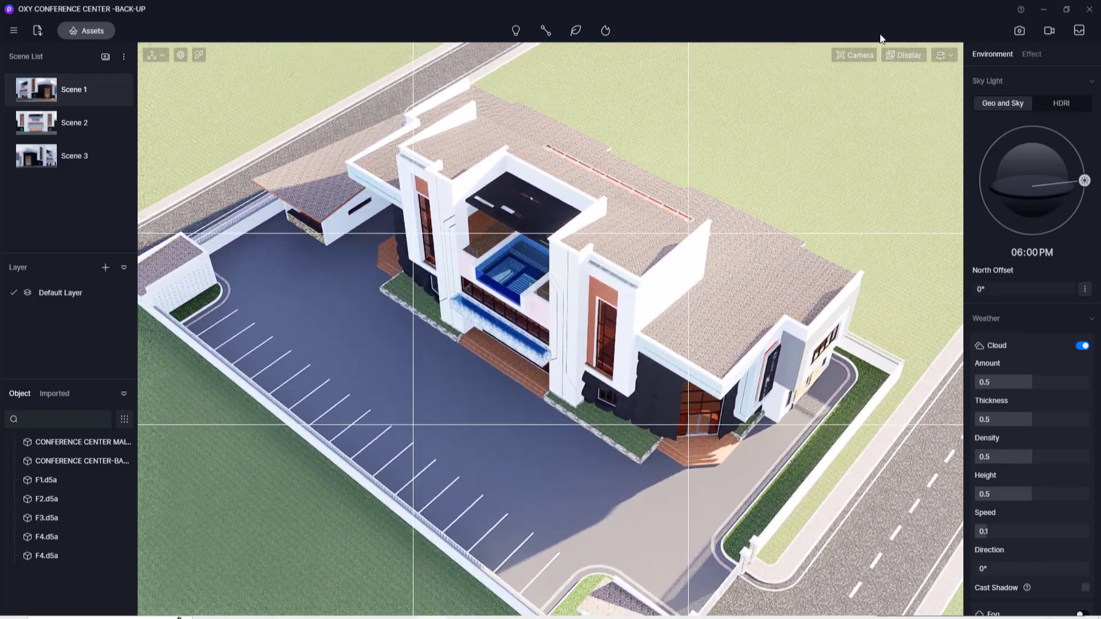
Widen the camera's field of view to 55° and tighten the aerial framing around the building.
{"action": "left_click", "coordinate": [854, 55]}
{"action": "left_click", "coordinate": [831, 135]}
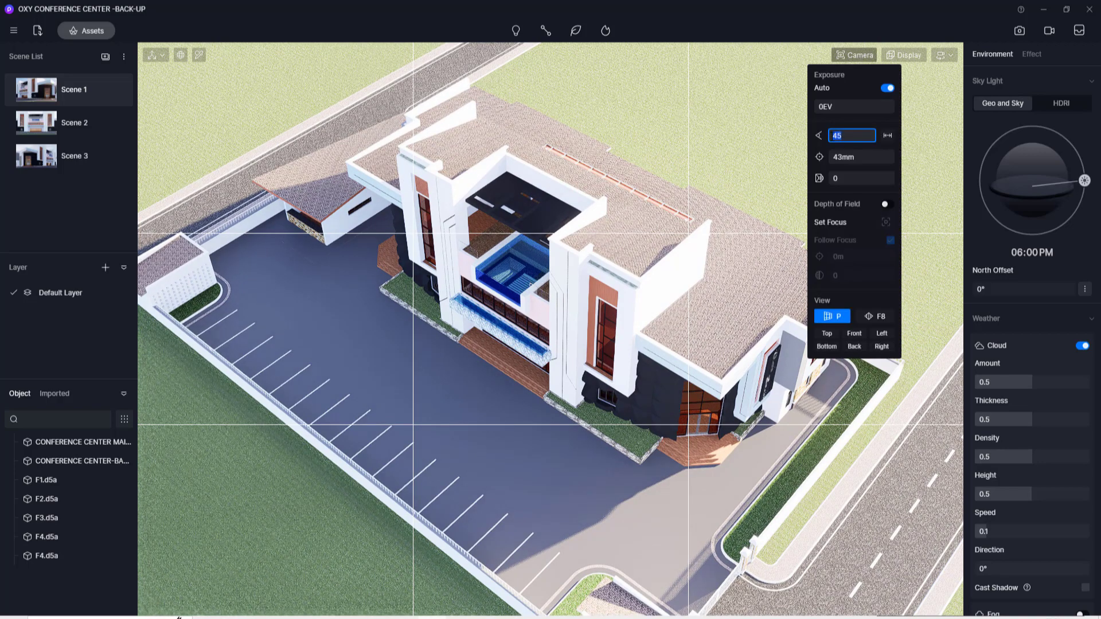
{"action": "type", "text": "55"}
{"action": "left_click", "coordinate": [656, 209]}
{"action": "scroll", "coordinate": [591, 193], "scroll_direction": "up", "scroll_amount": 2}
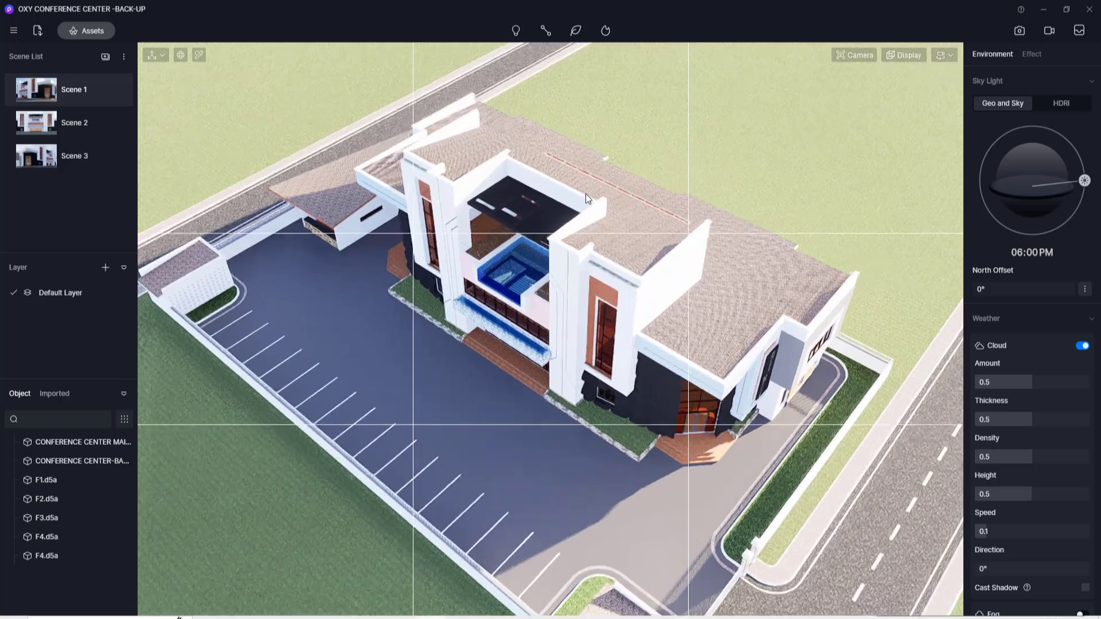
{"action": "scroll", "coordinate": [586, 194], "scroll_direction": "up", "scroll_amount": 3}
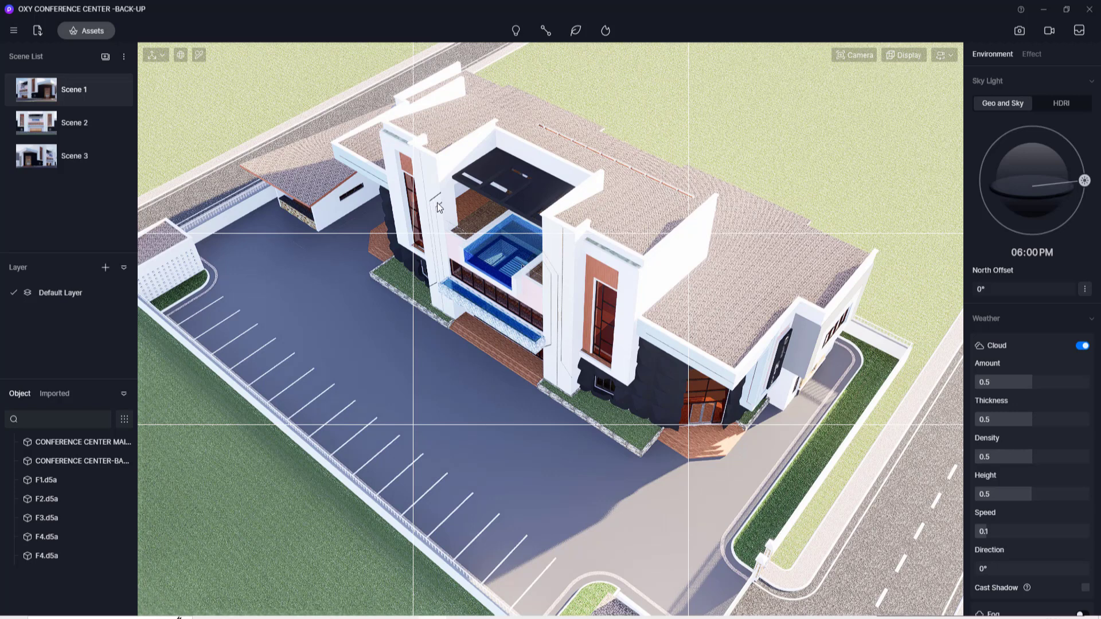
Save the aerial view as a new scene and recall Scene 1.
{"action": "left_click", "coordinate": [106, 57]}
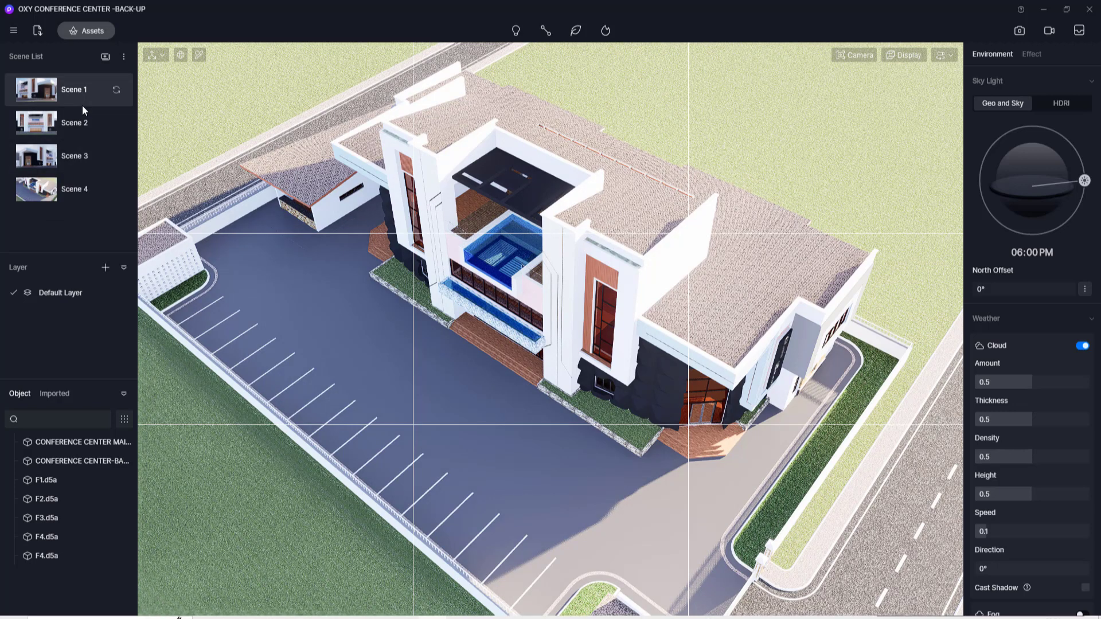
{"action": "left_click", "coordinate": [28, 90]}
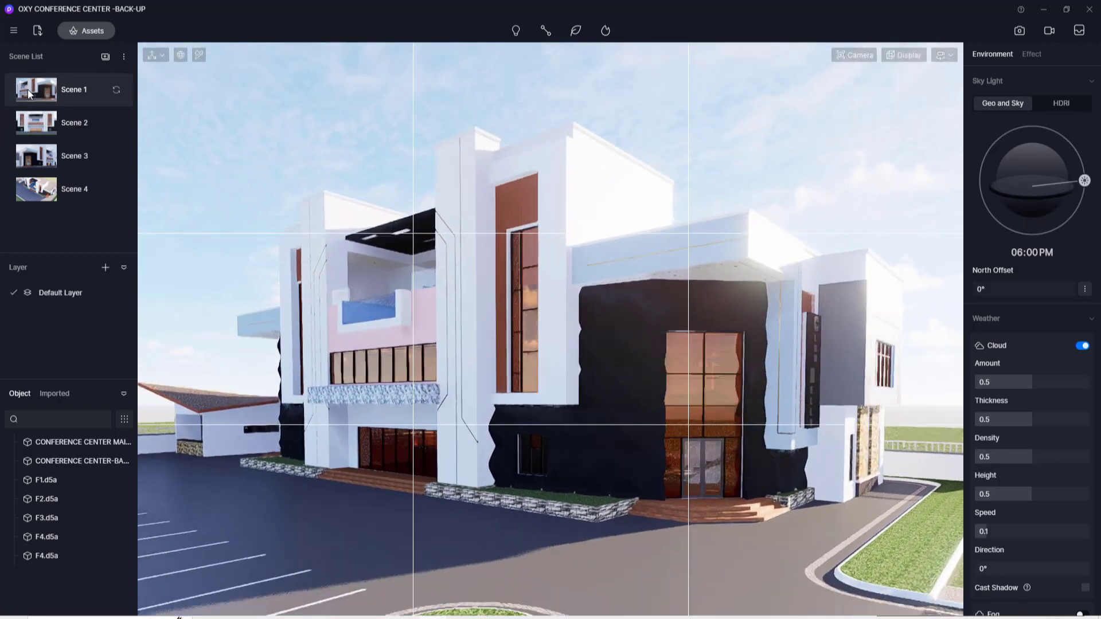